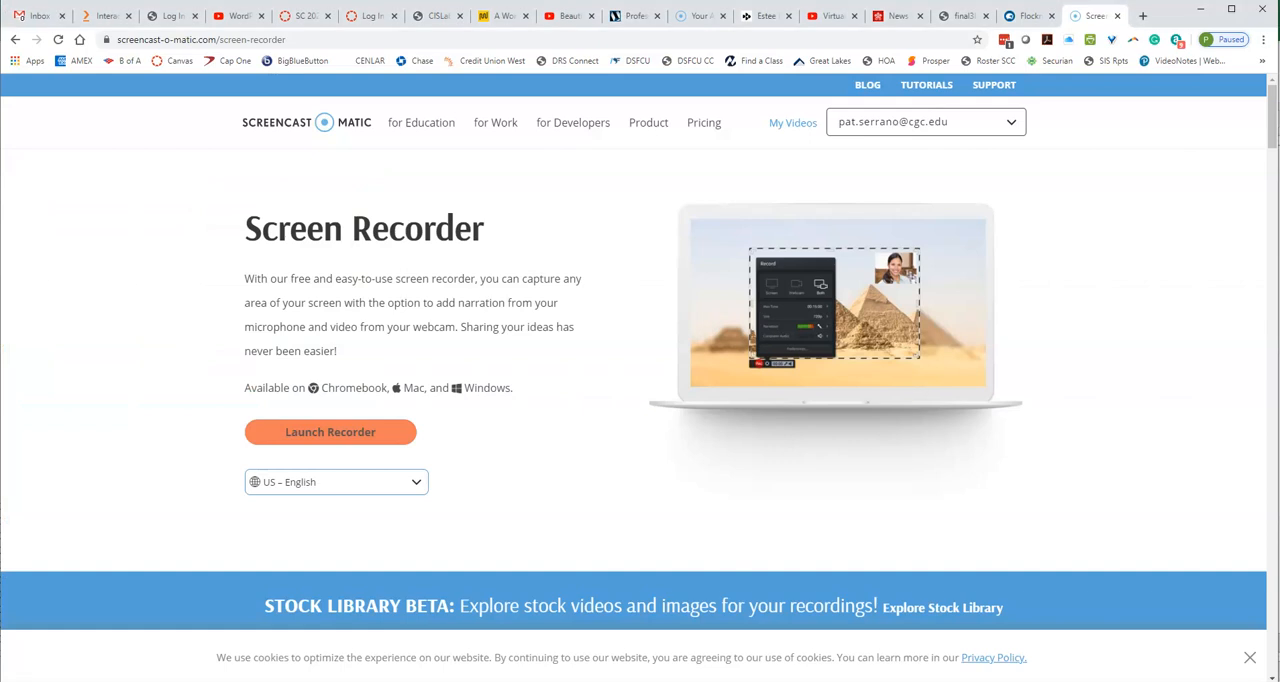
View the Week 8 Excel module on the course page, and switch to the Absolute Cell Ref Practice sheet of FunctionPractice_StartFile in Excel
click(305, 17)
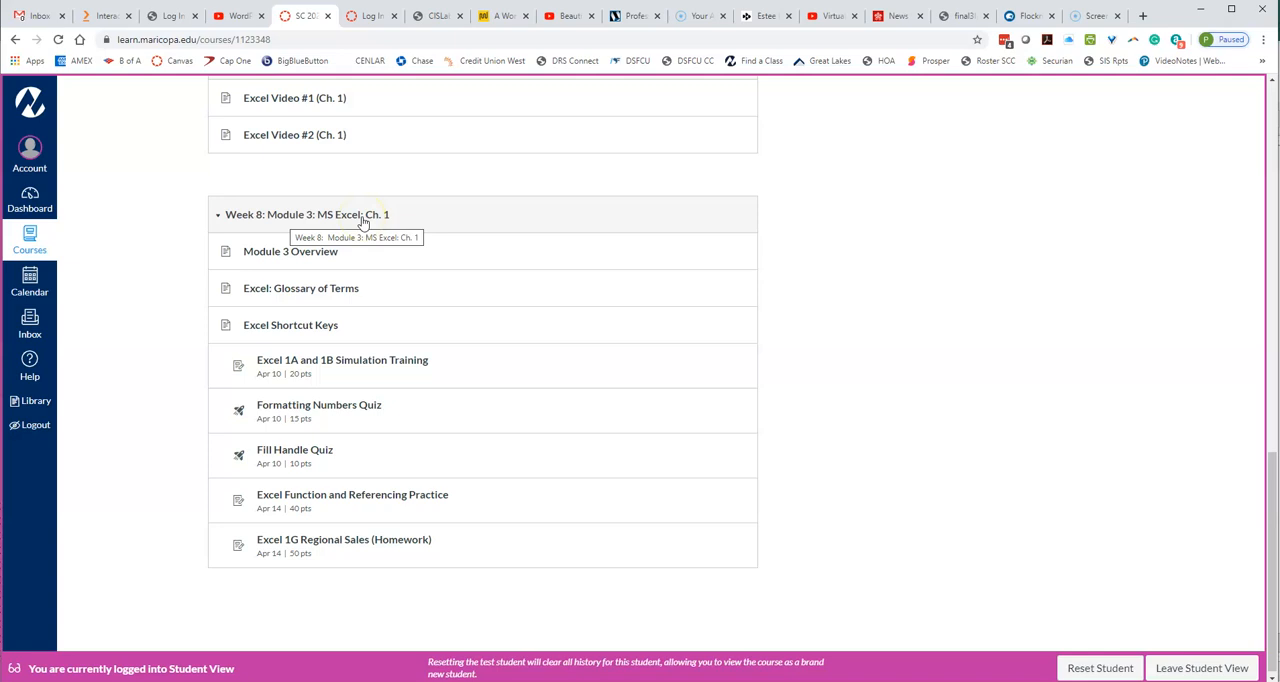
mouse_move(407, 680)
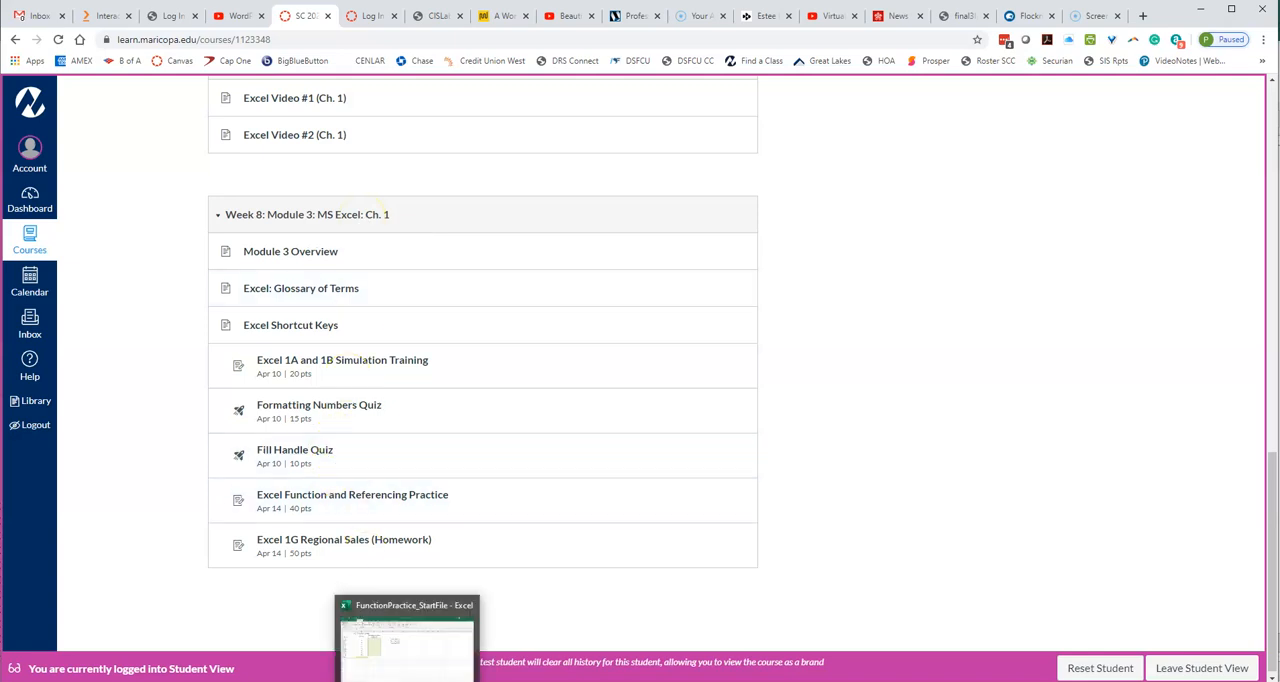
click(407, 650)
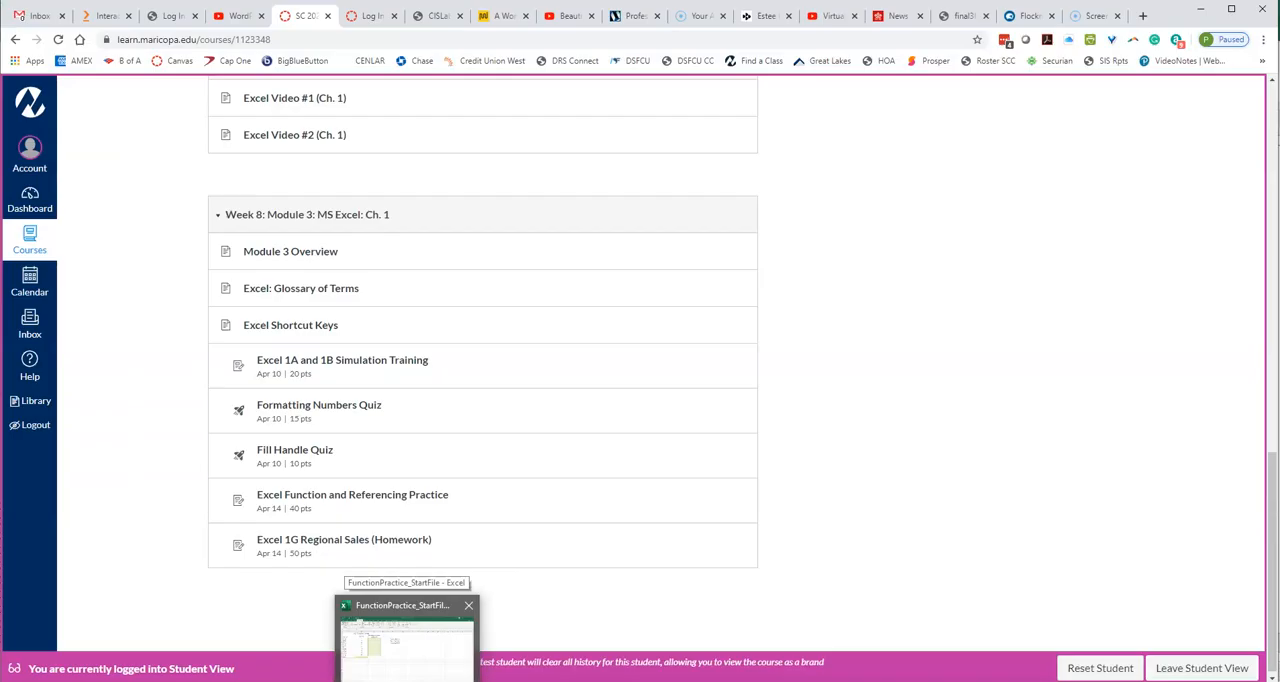
click(407, 640)
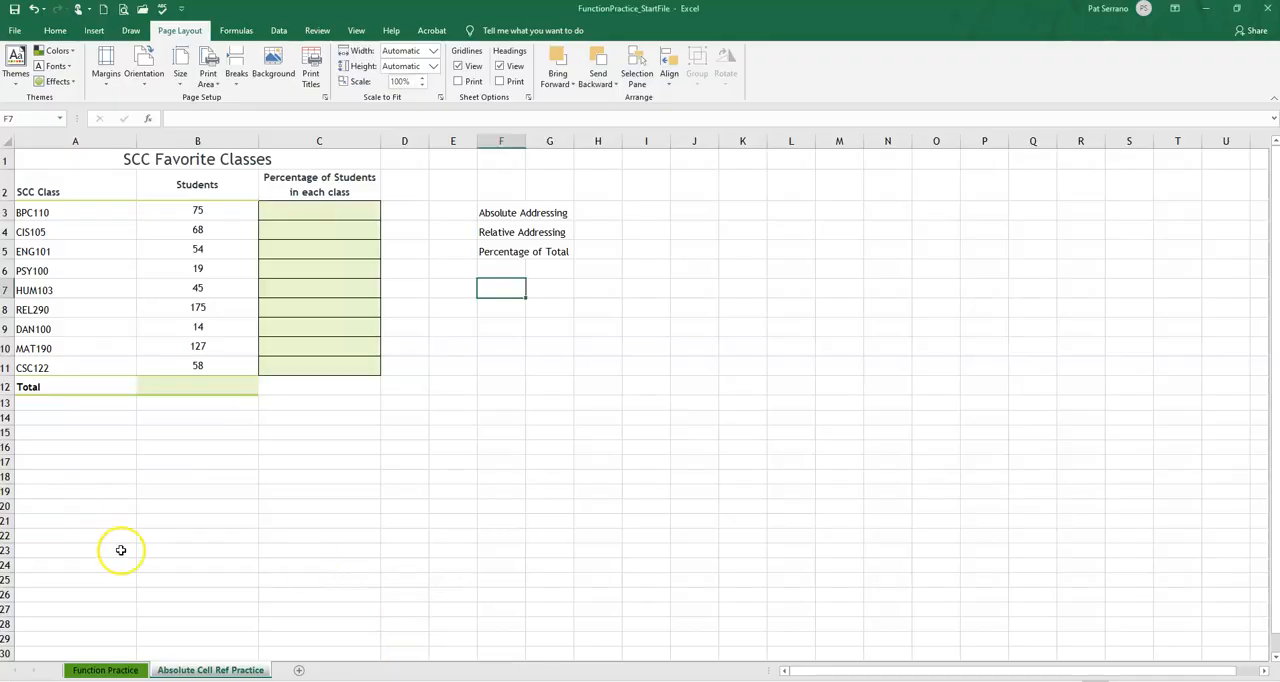
click(252, 670)
Review the FunctionPractice_Key PDF in PDF Studio Pro and Excel's Function Practice sheet, ending back on the Absolute Cell Ref Practice sheet
click(480, 680)
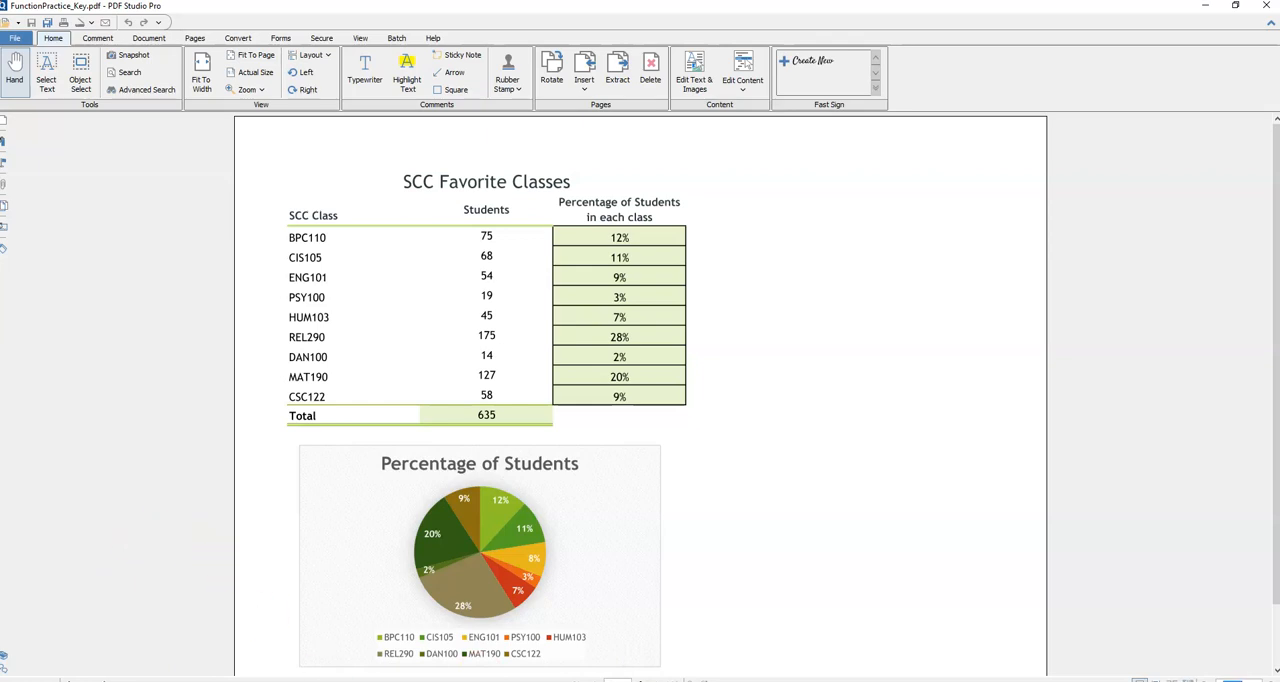
click(315, 680)
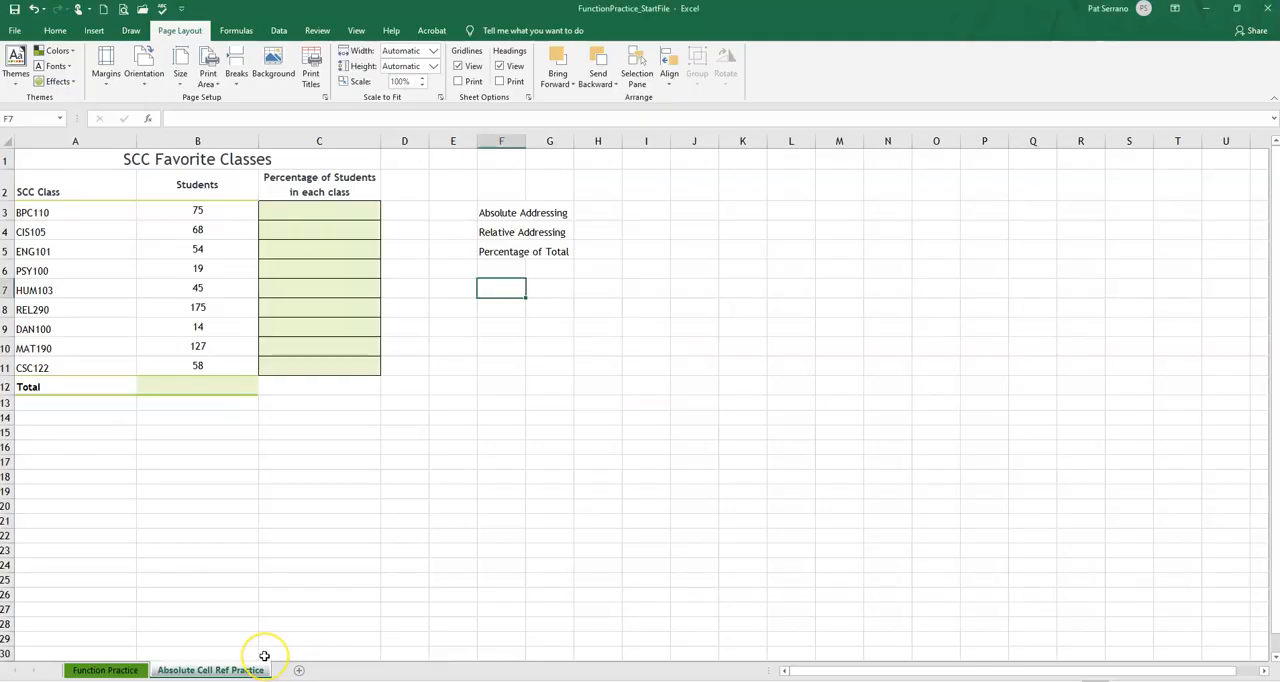
click(103, 670)
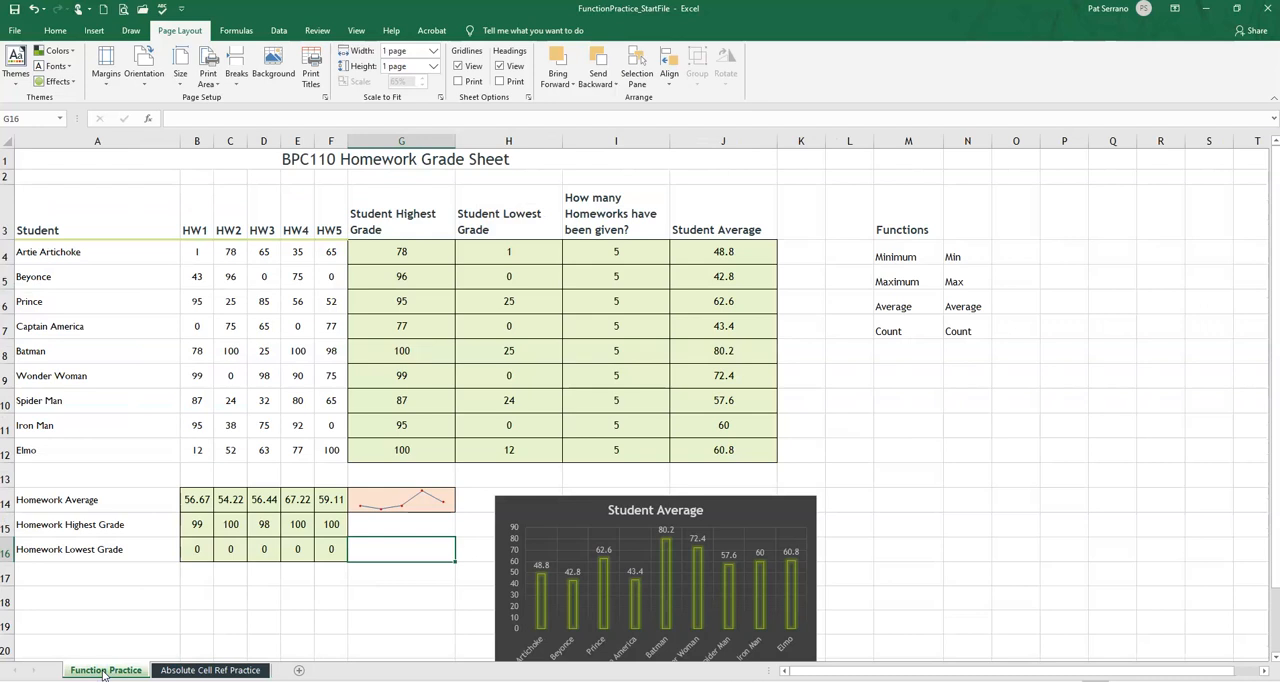
click(199, 671)
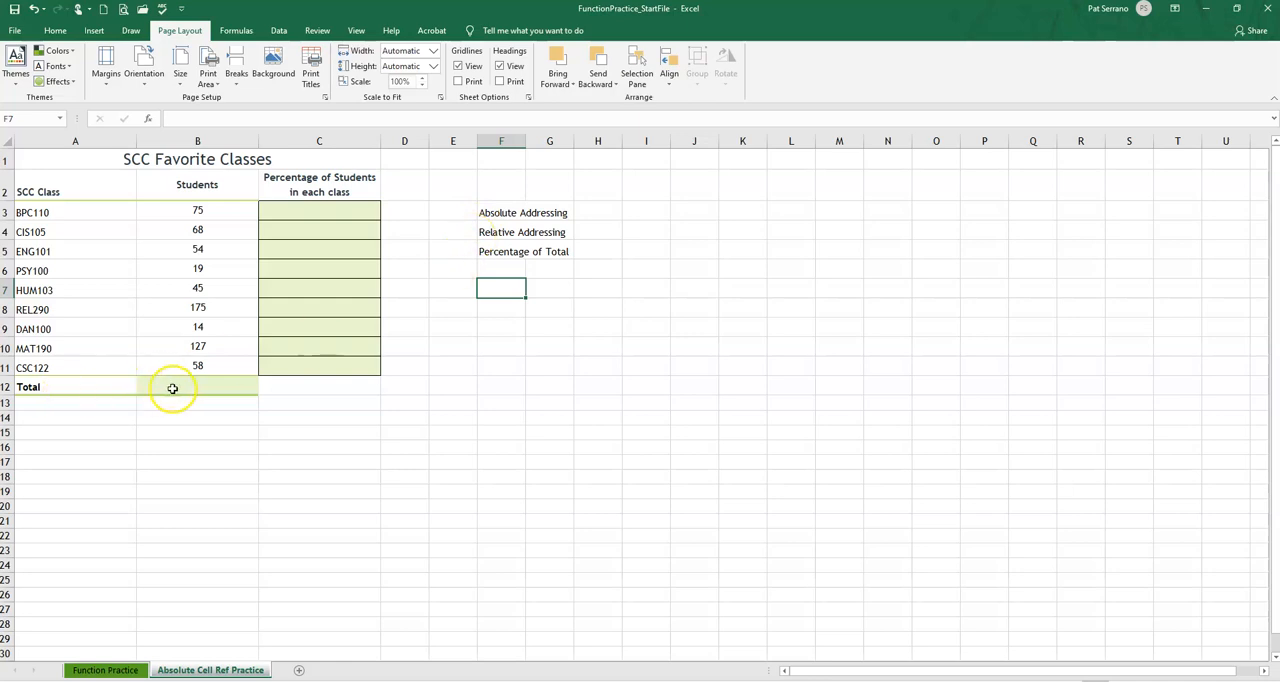
Total the Students column in B12 using AutoSum over B3:B11
click(205, 387)
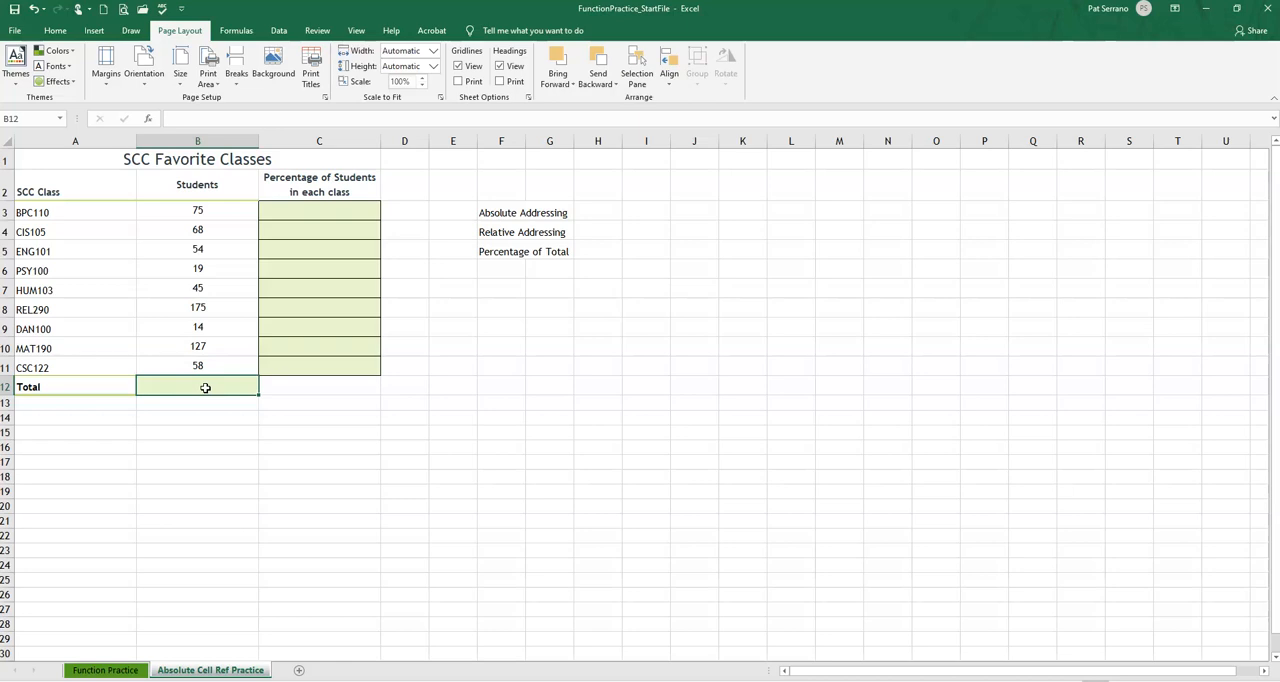
click(235, 31)
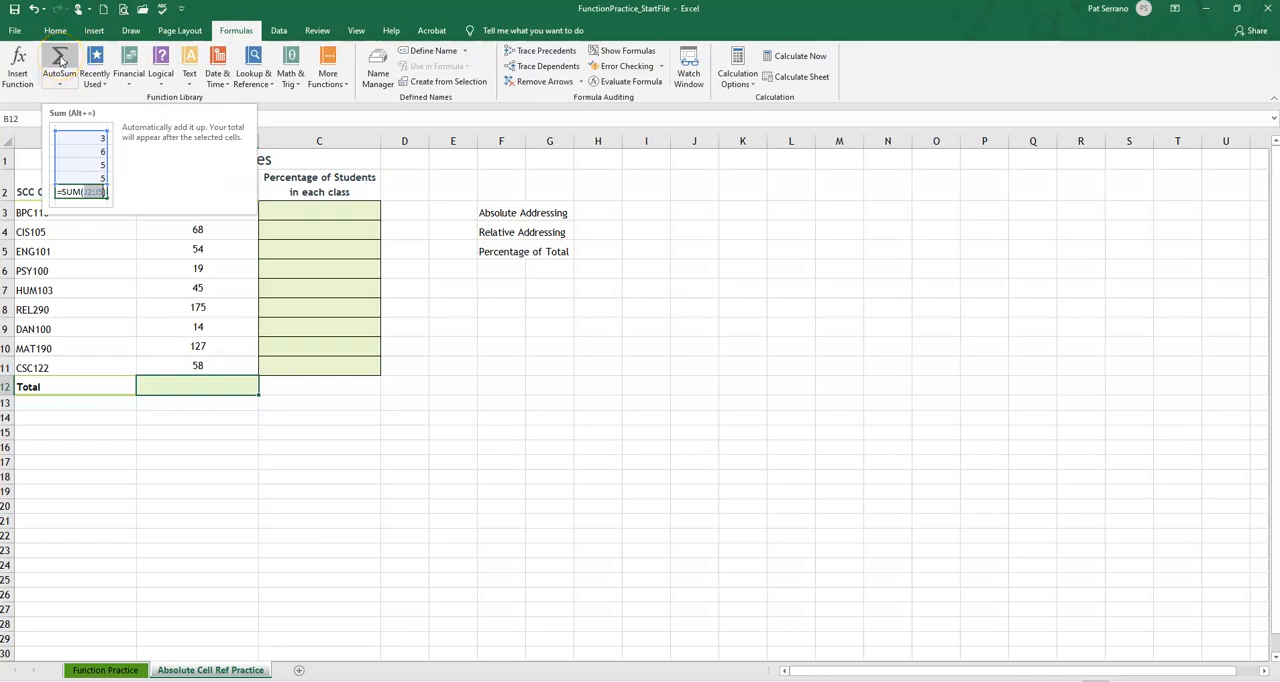
click(60, 62)
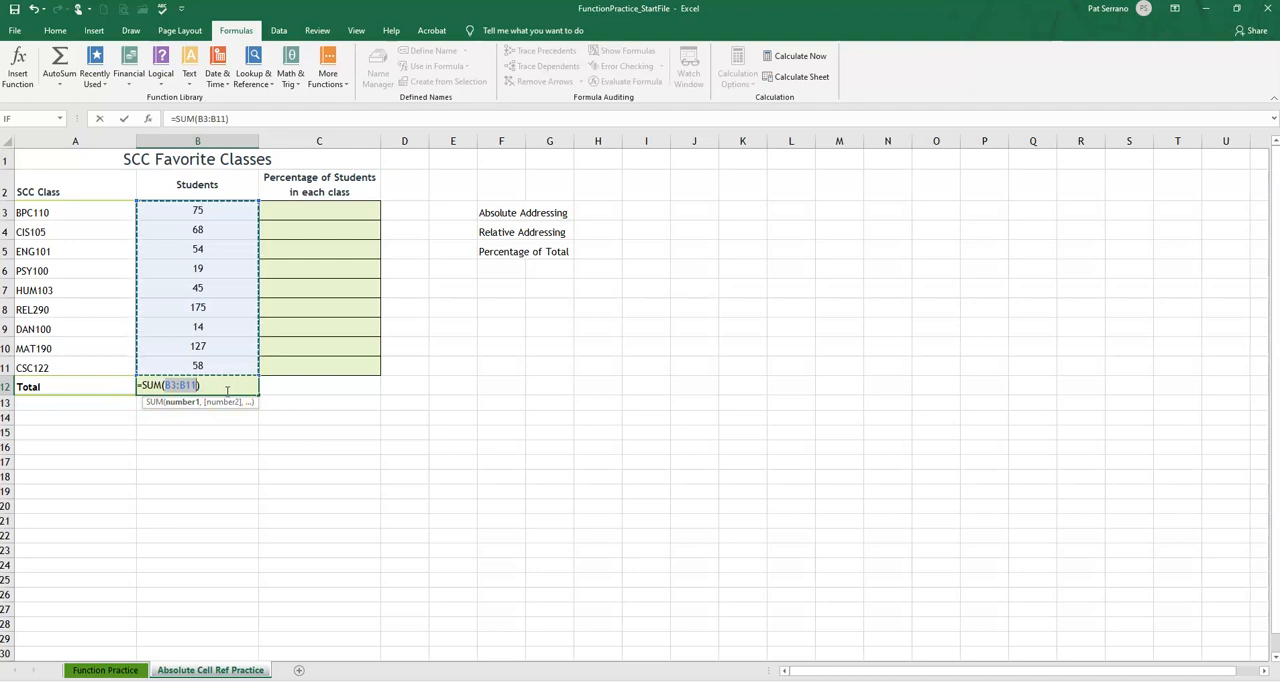
key(Return)
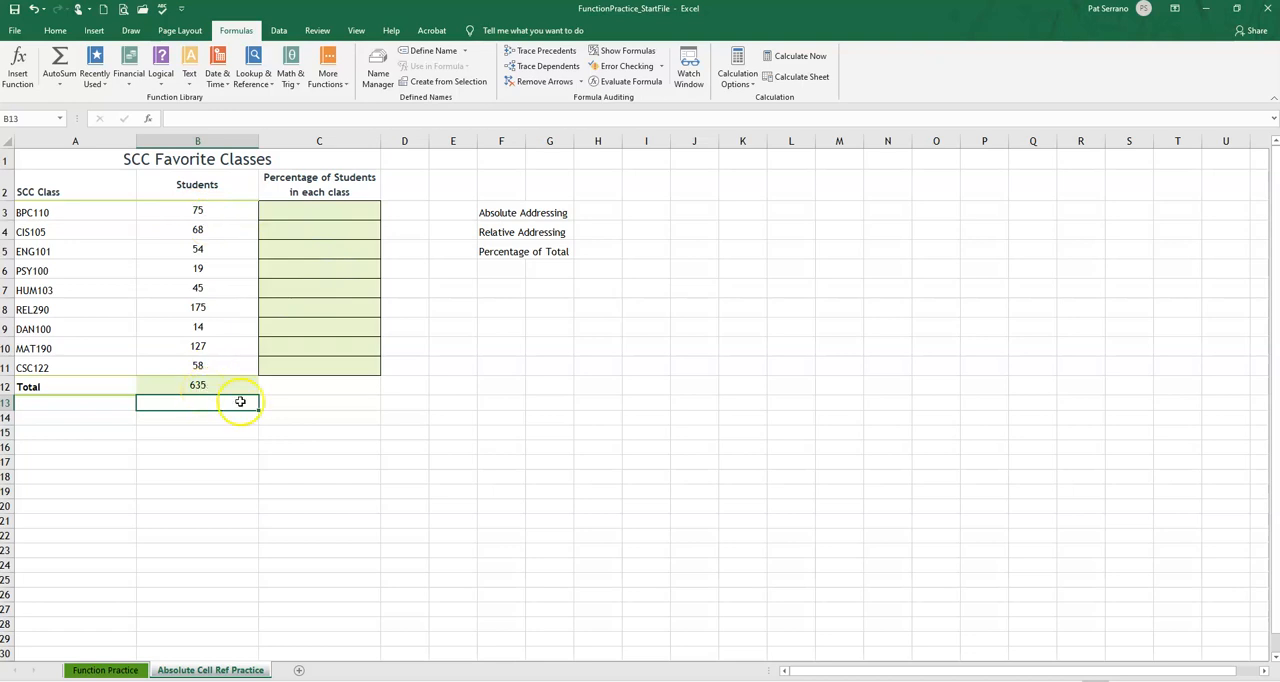
Enter the note "individual" in H5 beside Percentage of Total and "total" in H6 beneath it
click(611, 251)
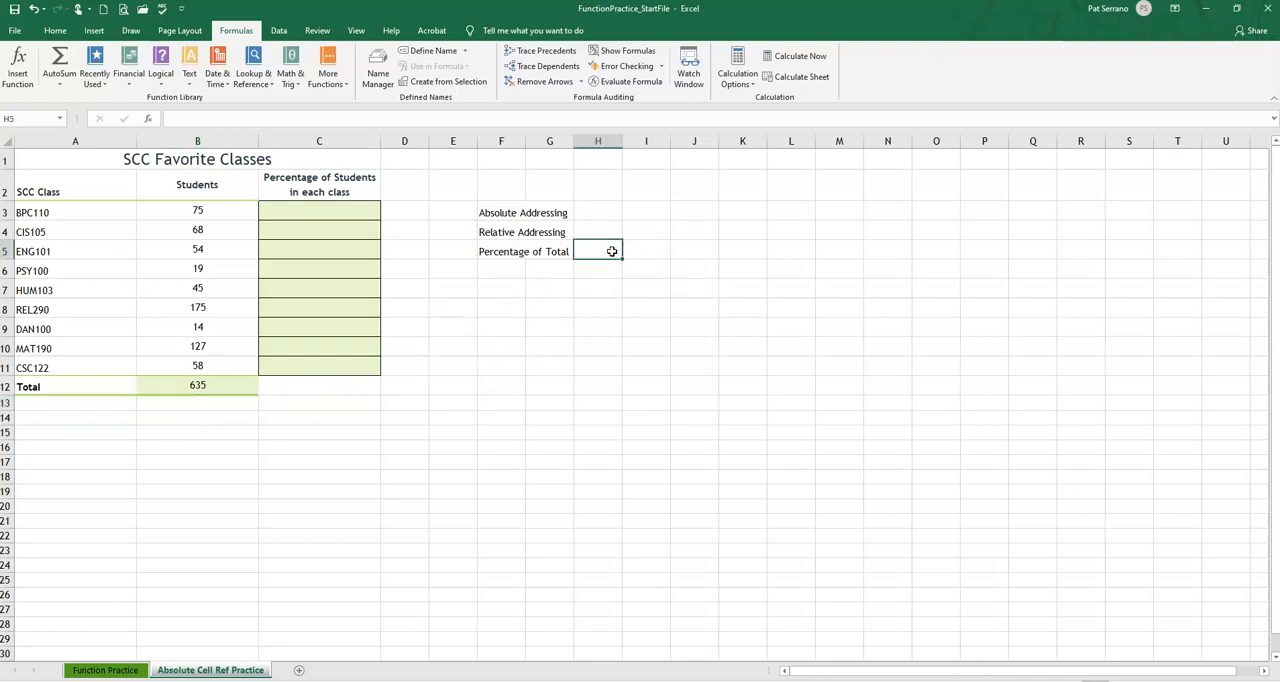
text(indiv)
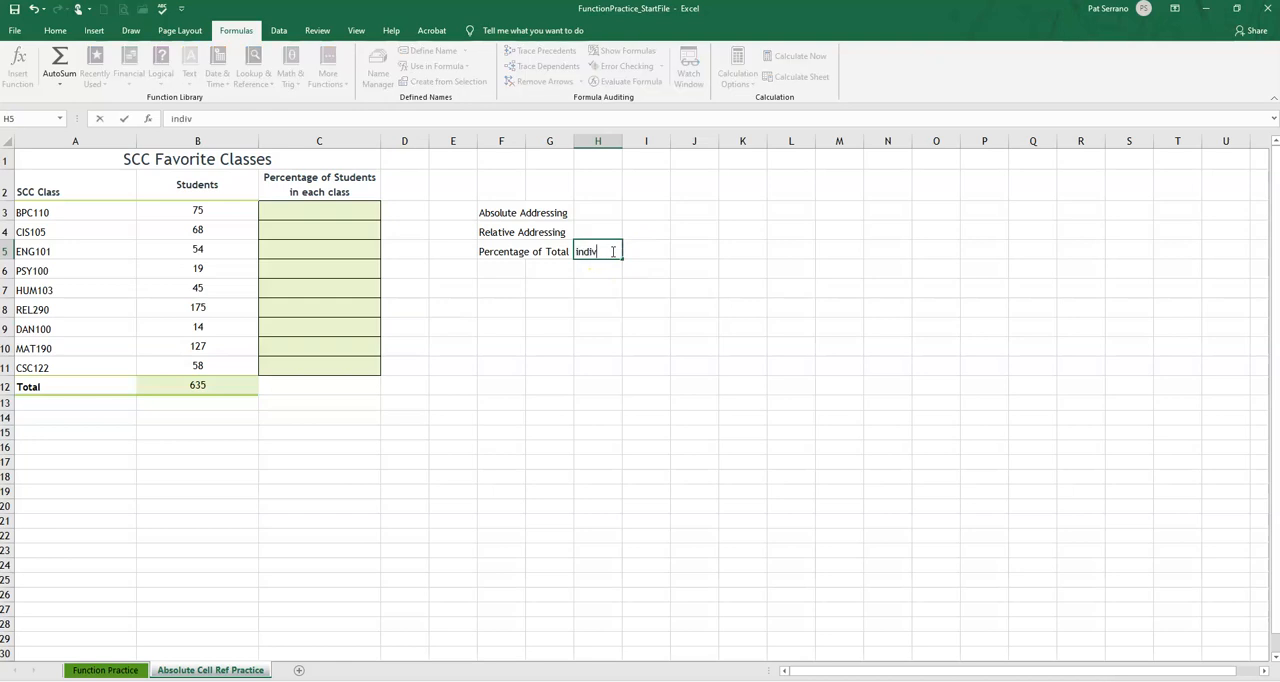
text(idua)
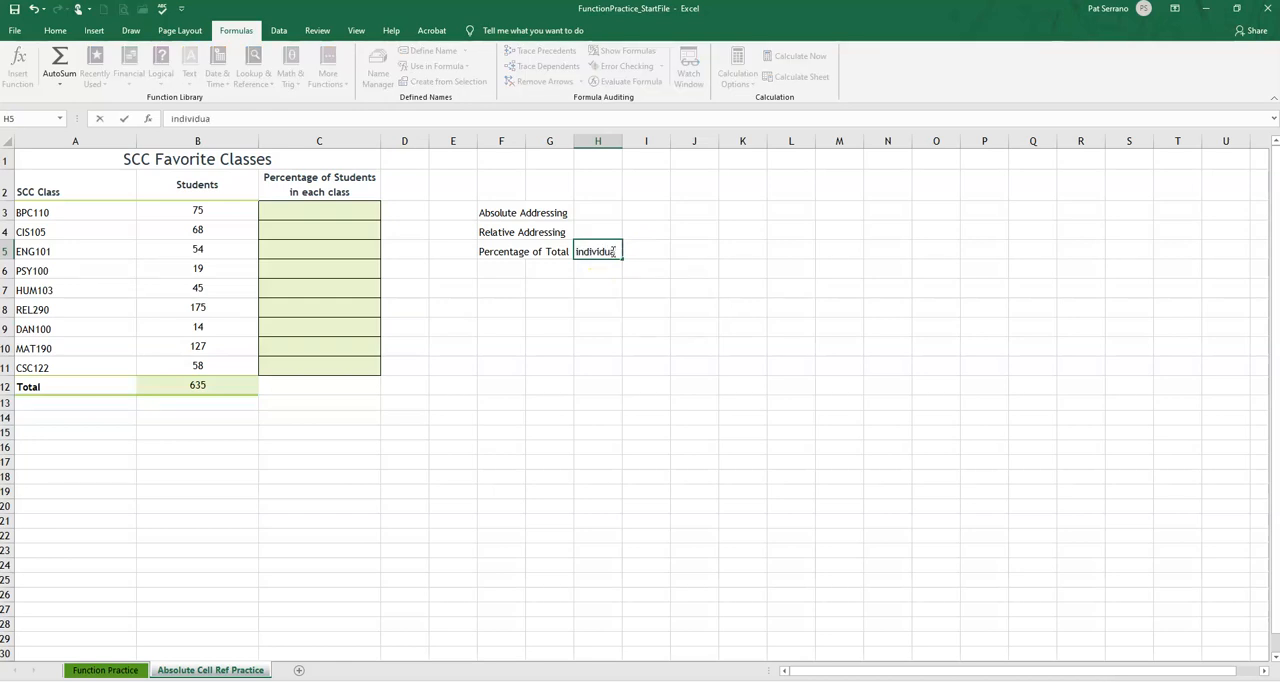
click(582, 256)
text(l)
key(Return)
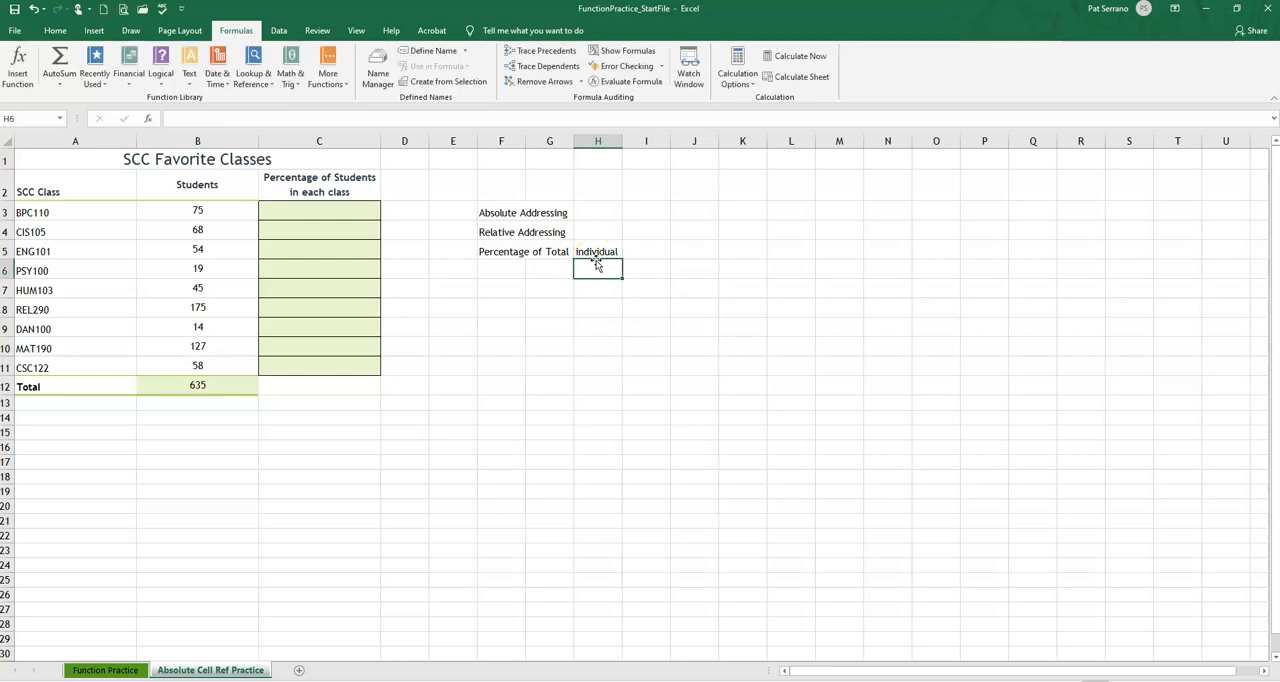
text(total)
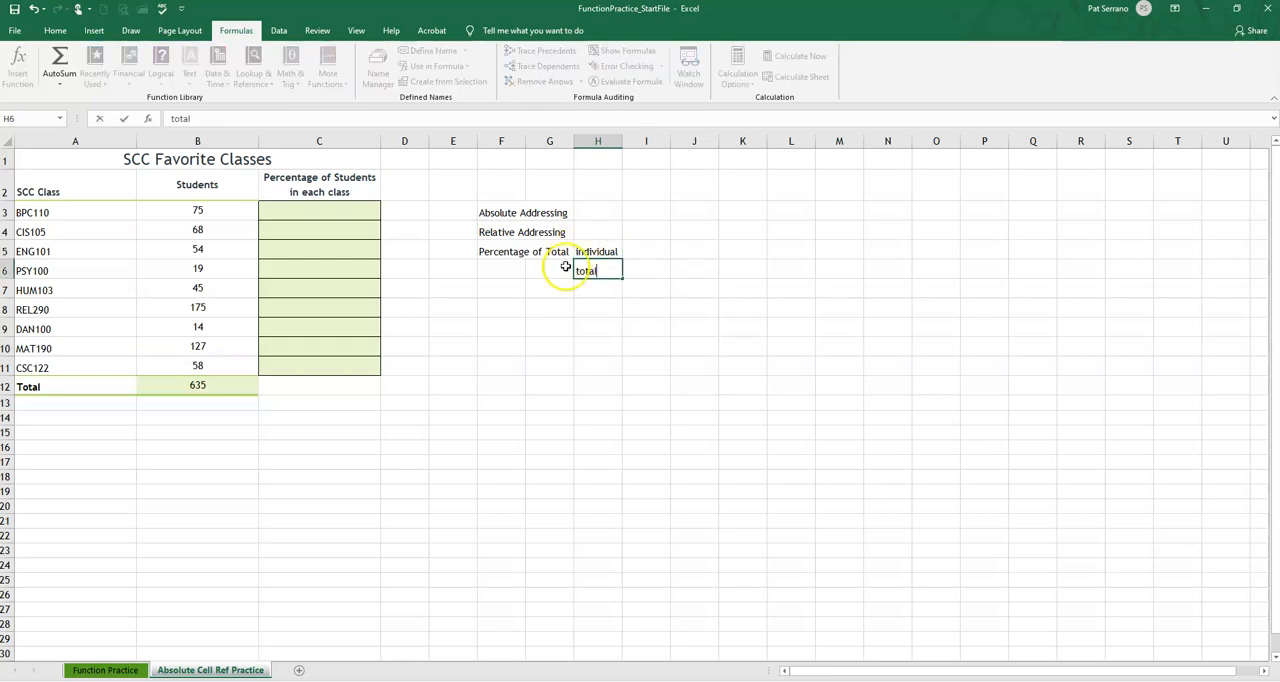
key(Return)
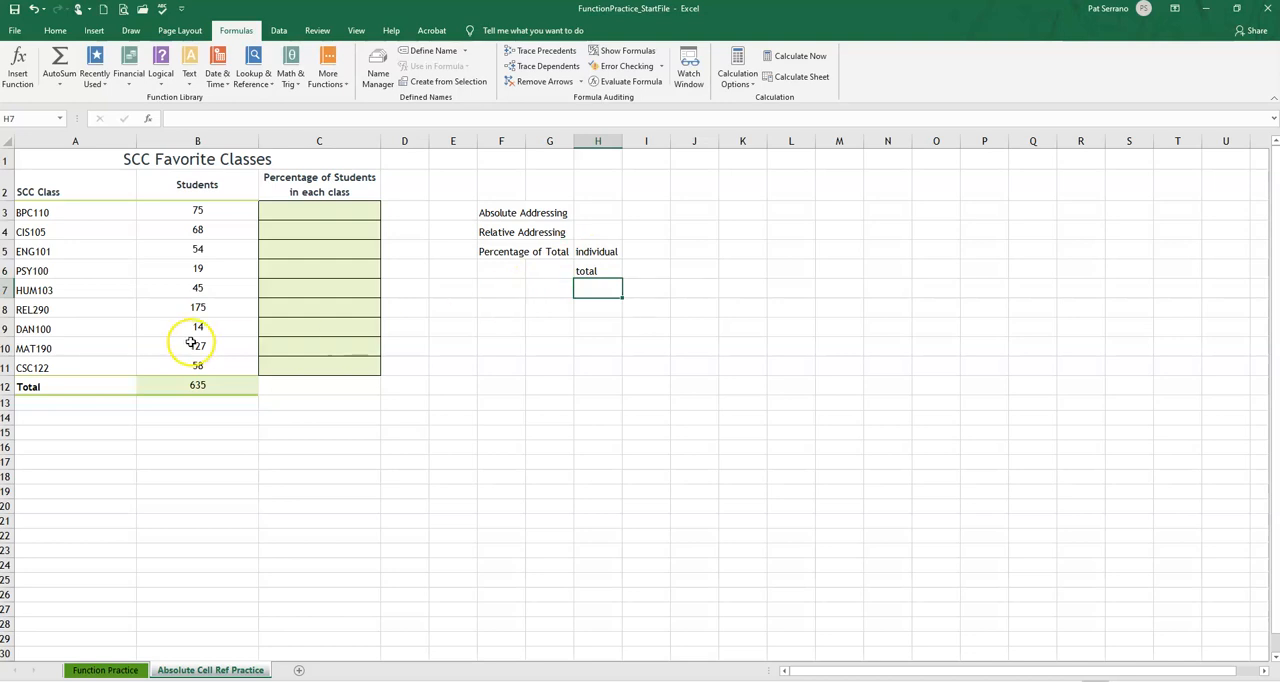
Calculate the BPC110 percentage in C3 with the formula =B3/B12 and fill it down through C11
click(298, 210)
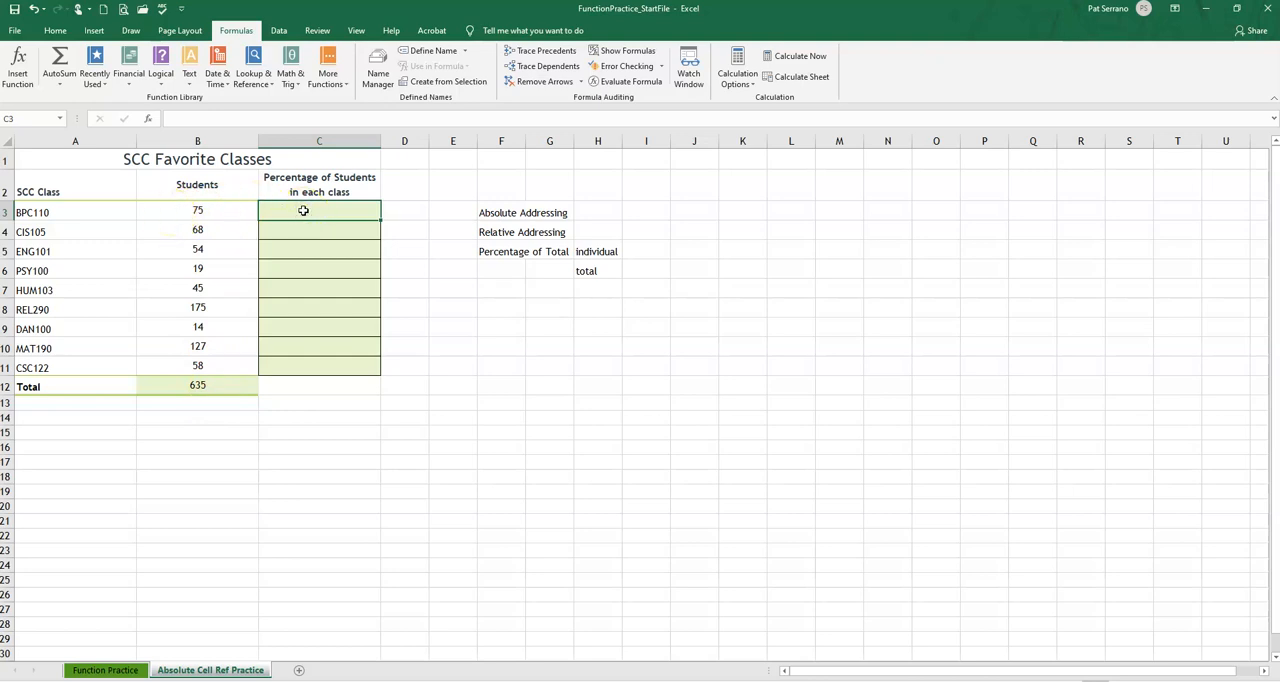
text(=)
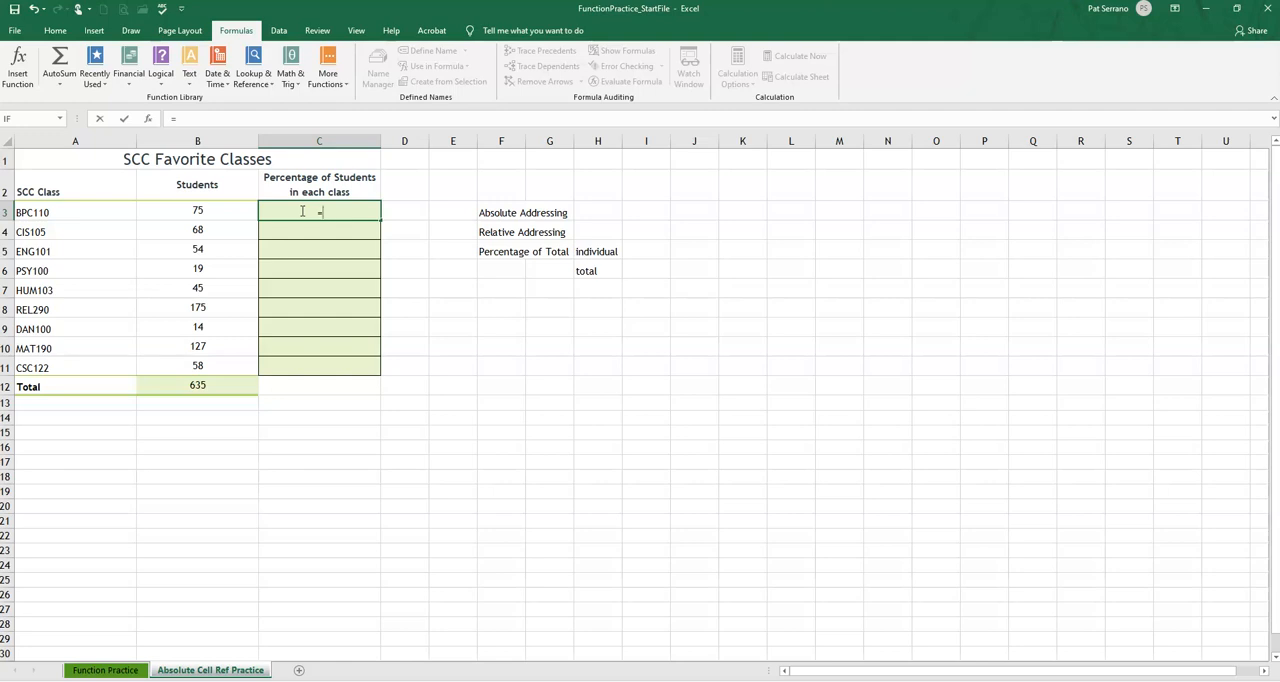
click(197, 212)
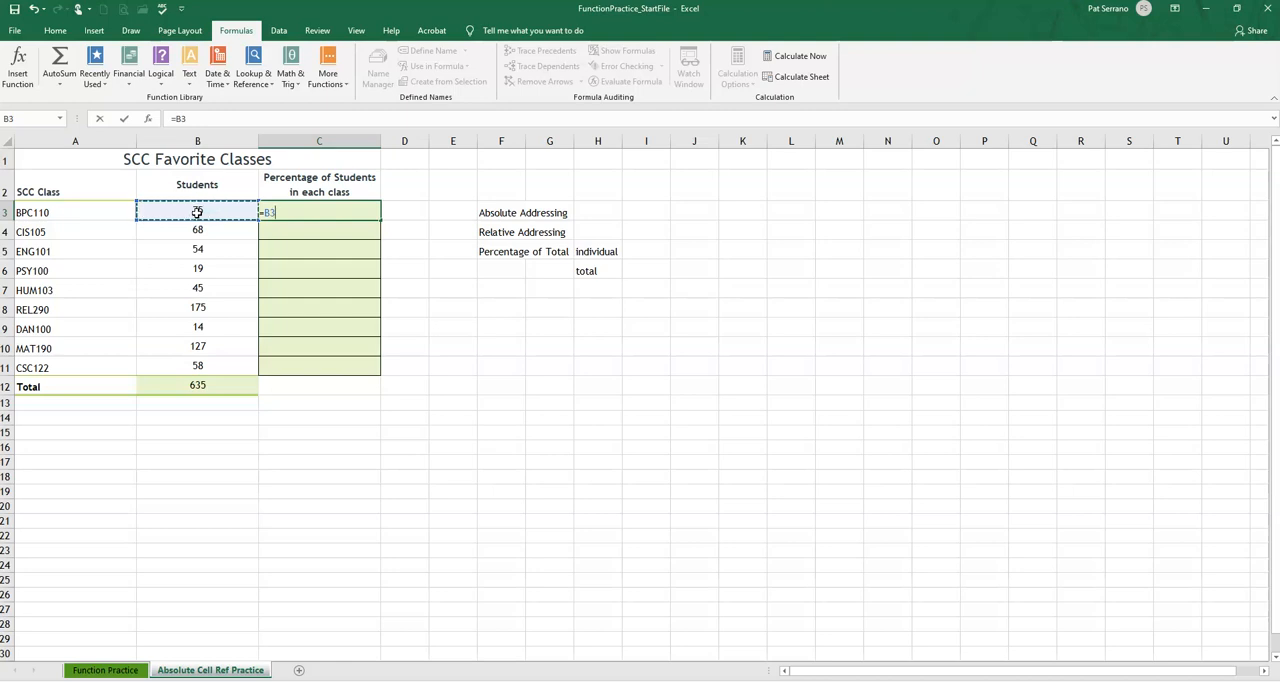
text(/)
click(186, 386)
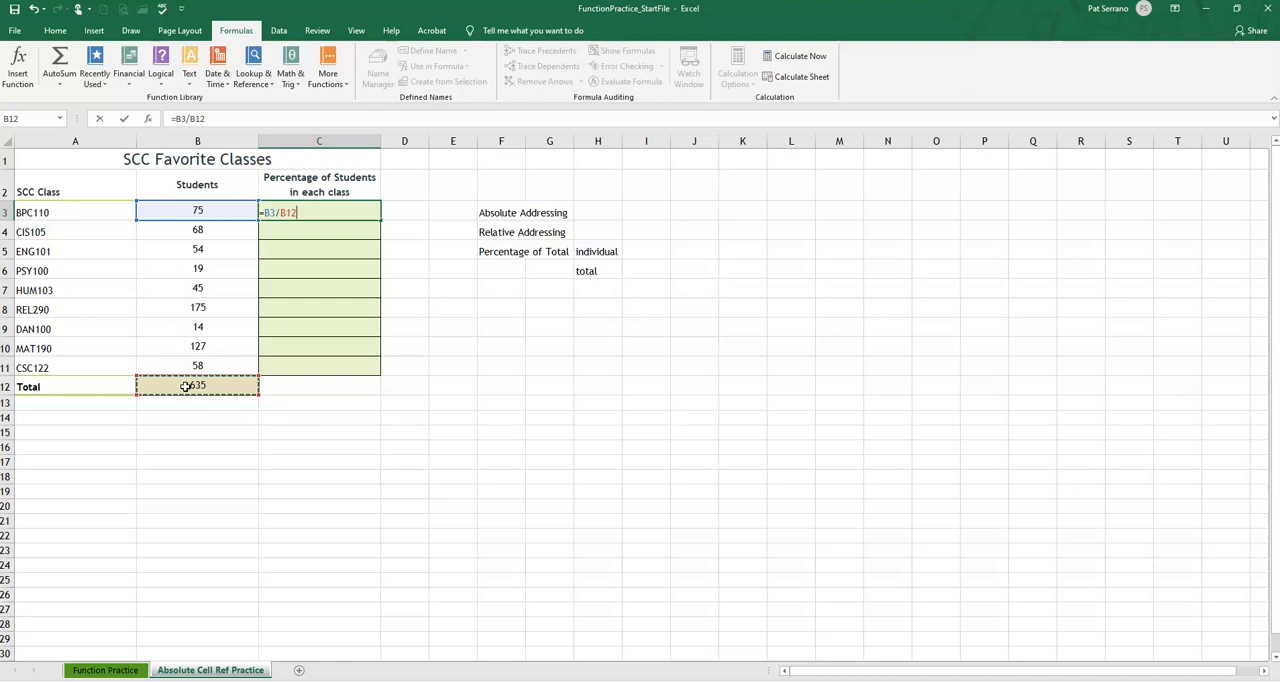
key(Return)
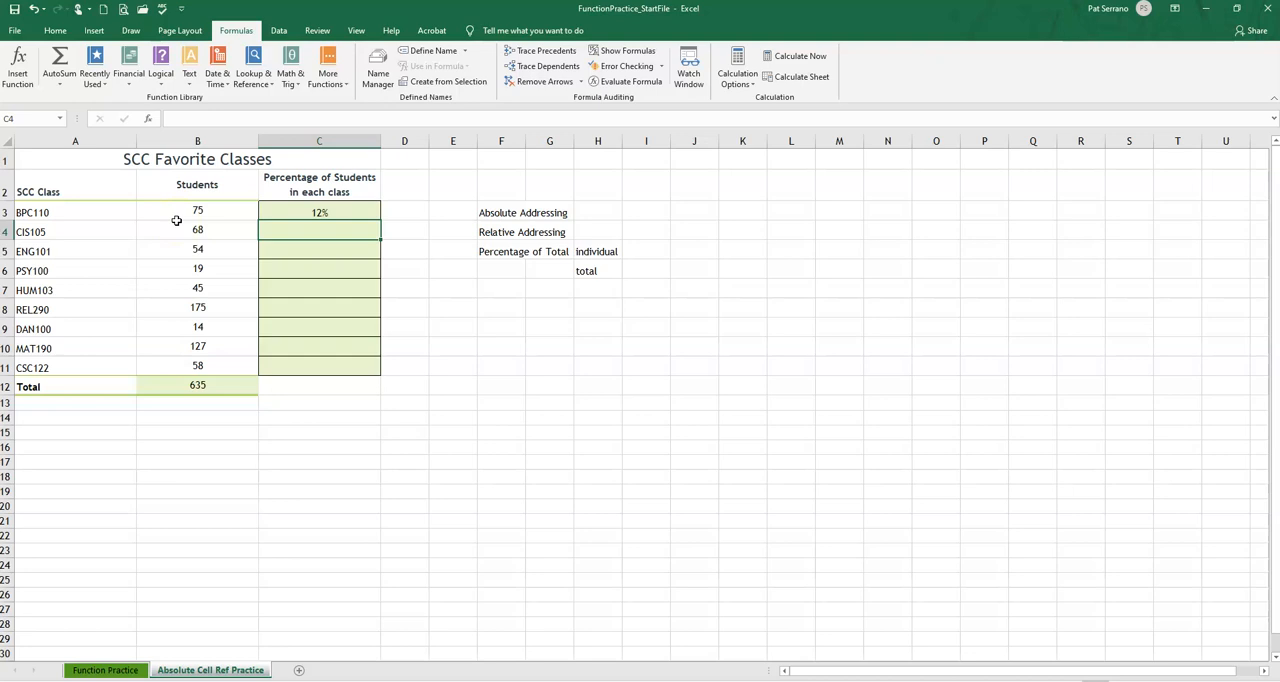
click(289, 212)
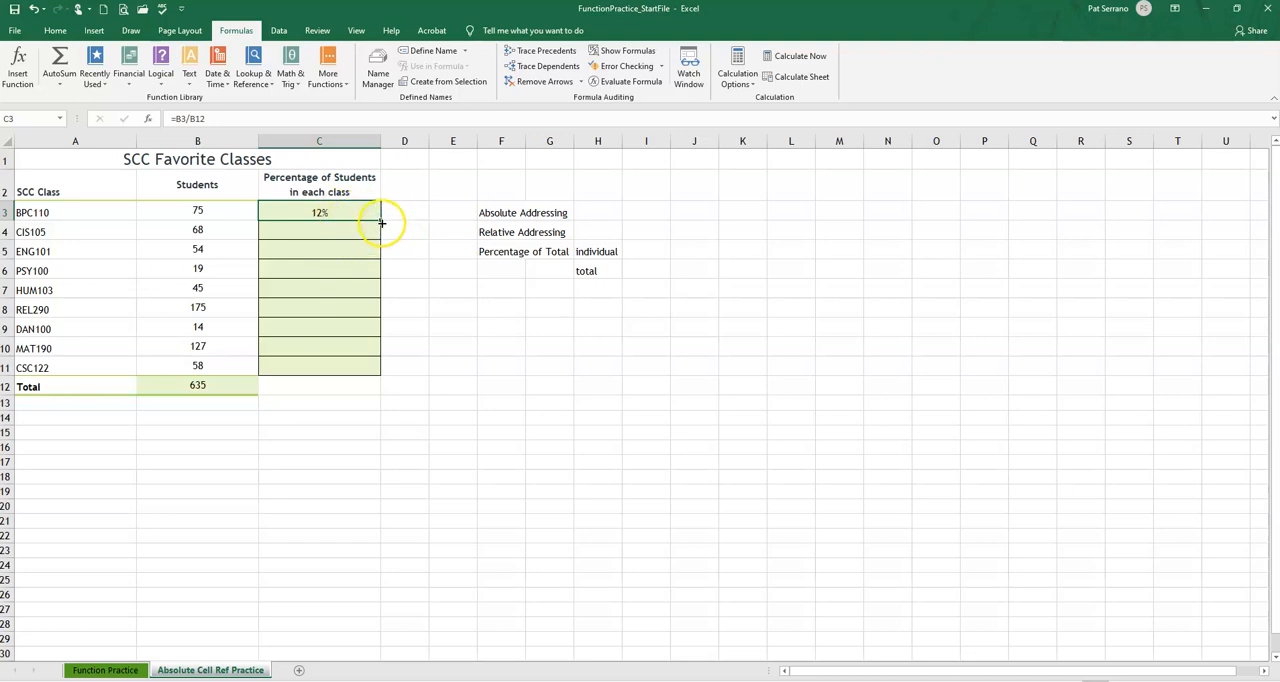
drag(380, 218, 388, 371)
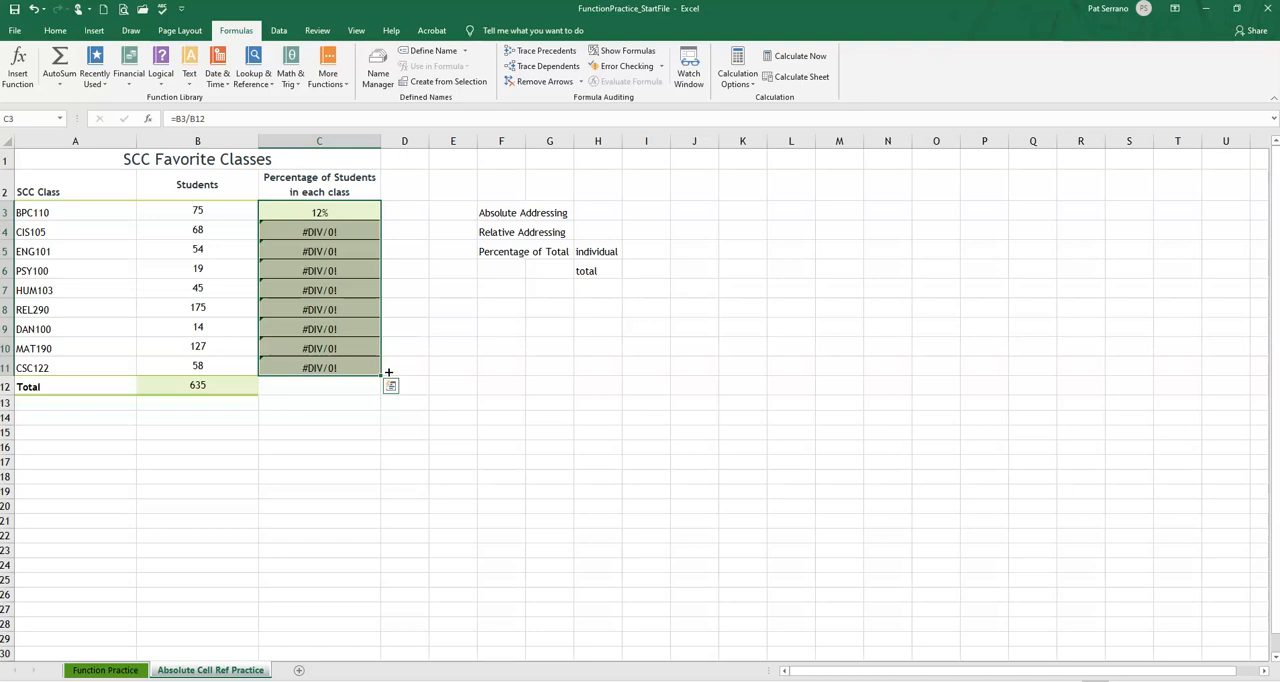
Examine the formulas in C3 through C11 and the error hint on C4 to see how the cell references shift down the column
click(302, 212)
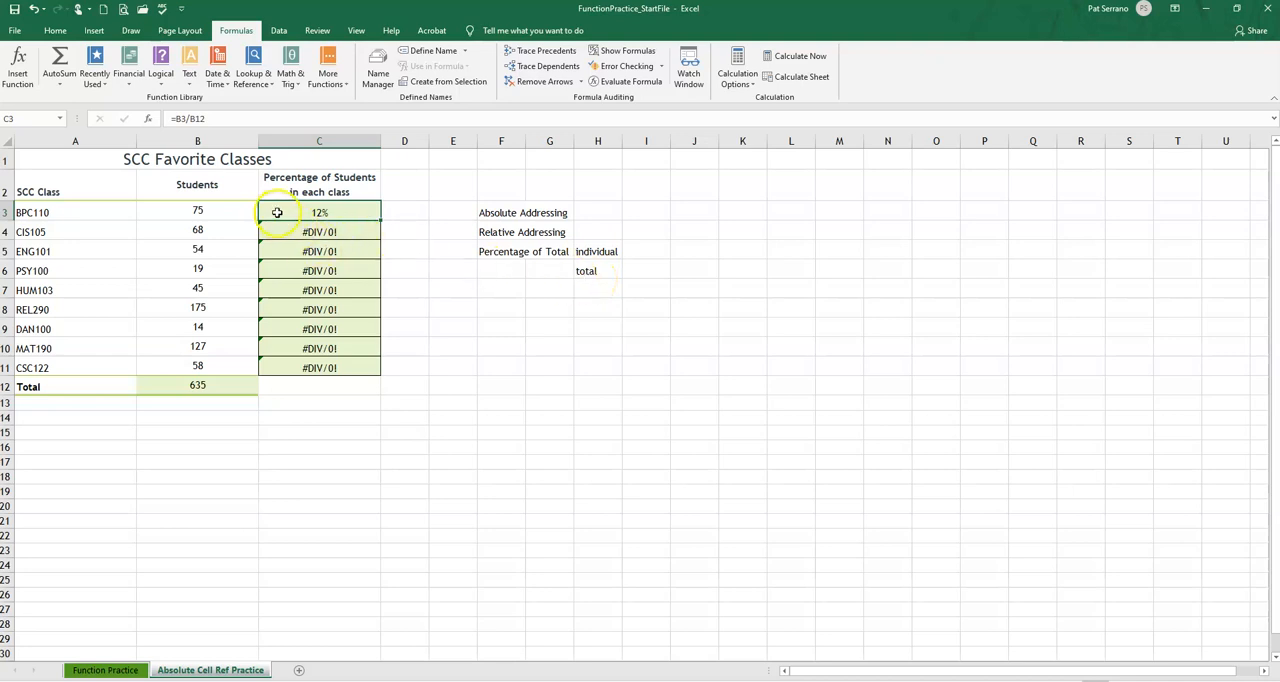
click(304, 233)
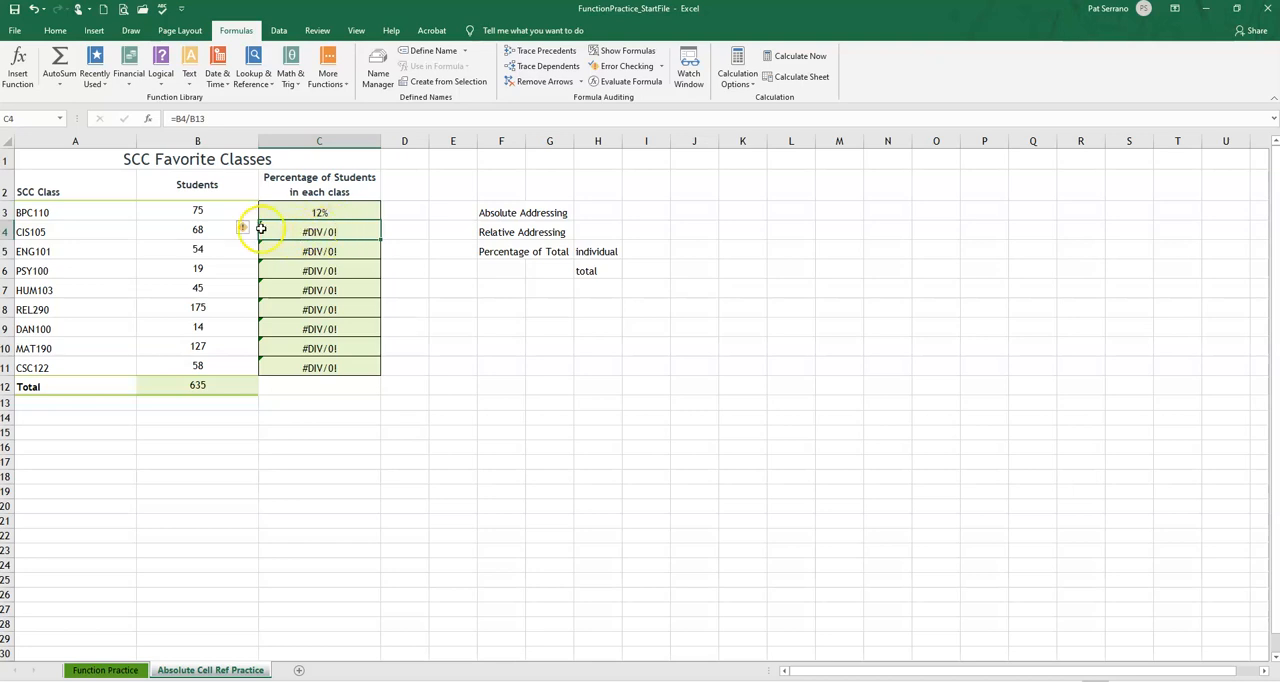
mouse_move(245, 234)
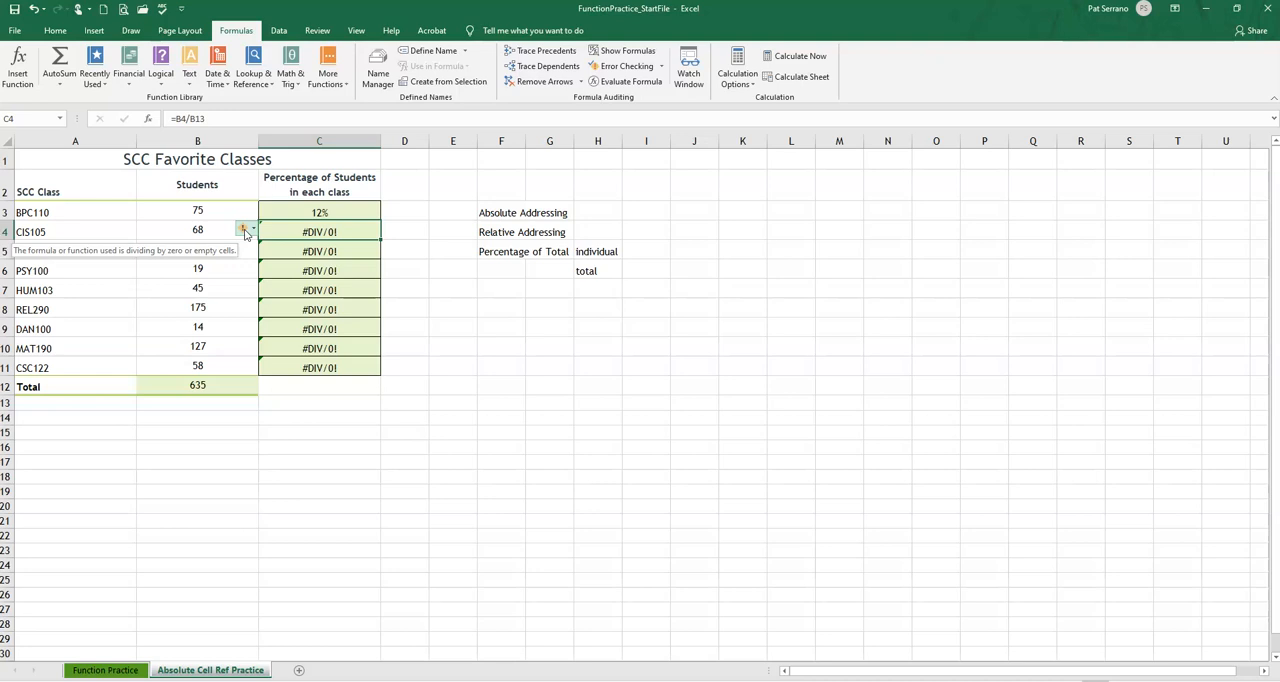
click(296, 227)
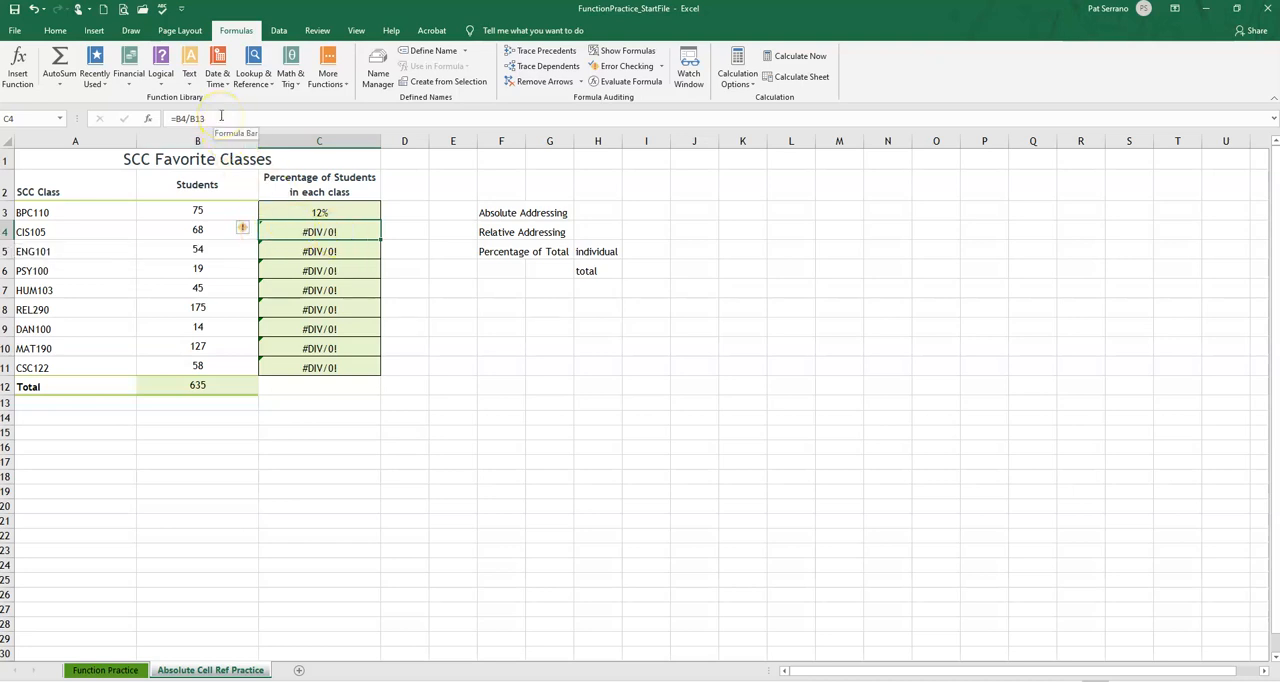
click(178, 120)
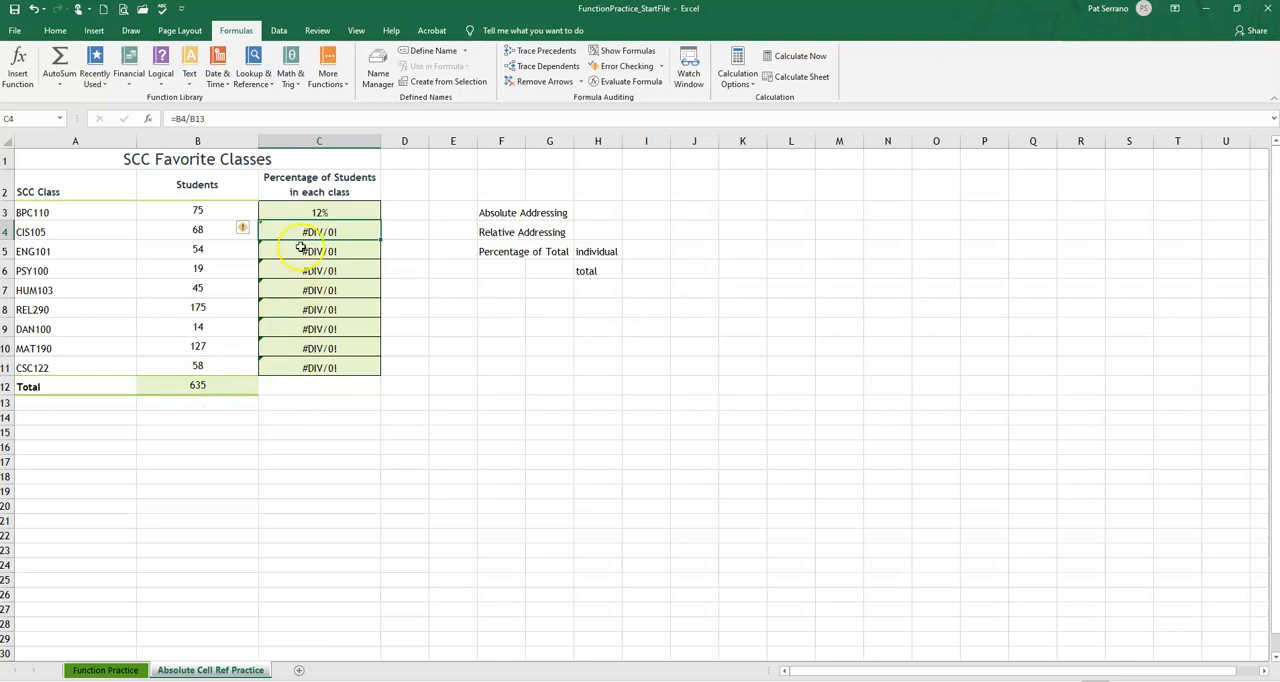
click(311, 253)
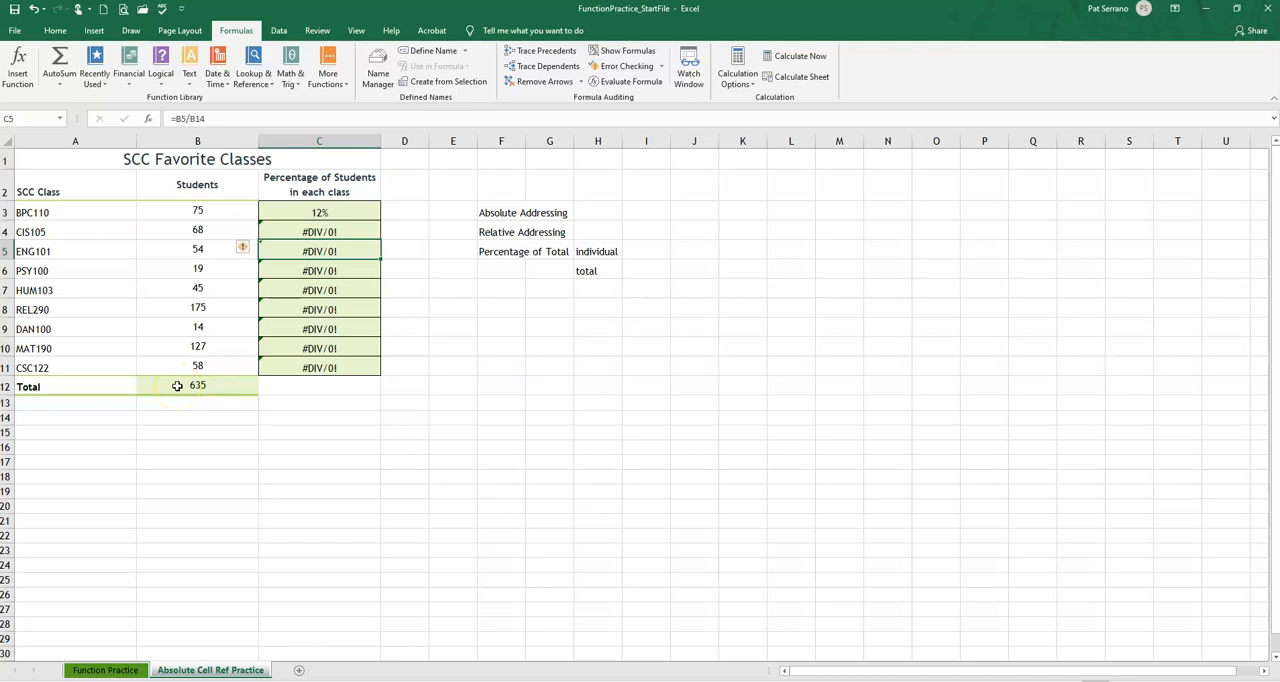
key(Down)
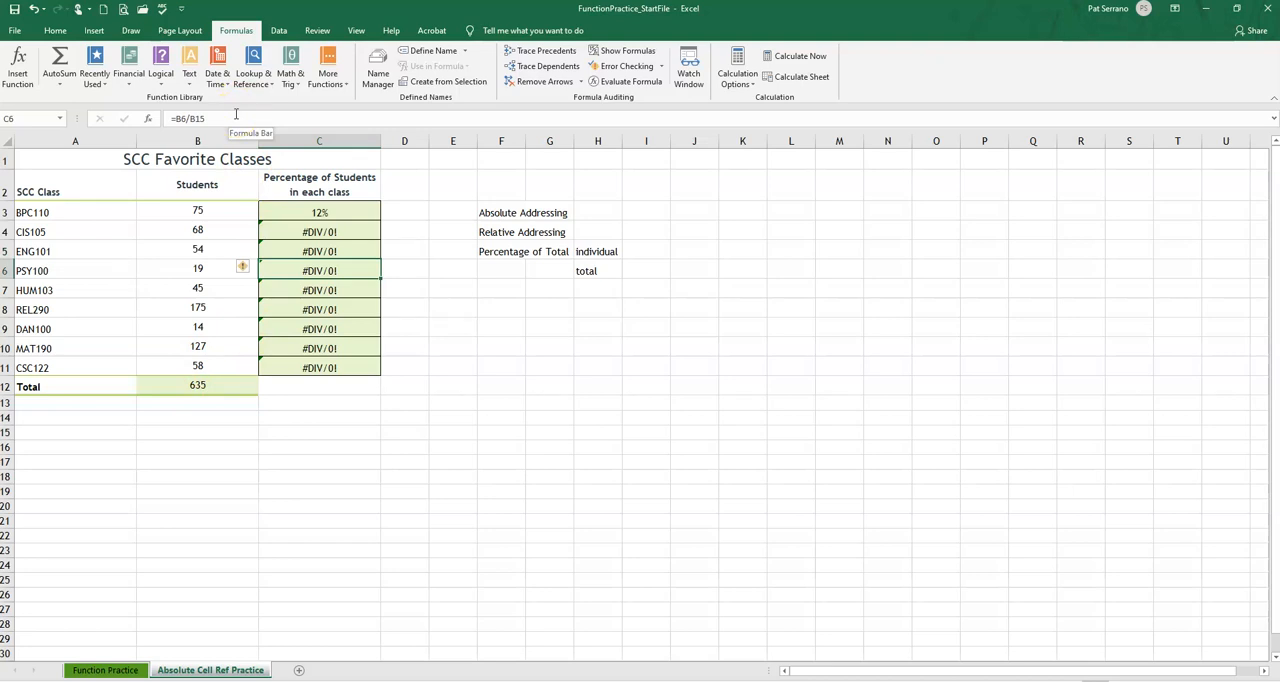
key(Down)
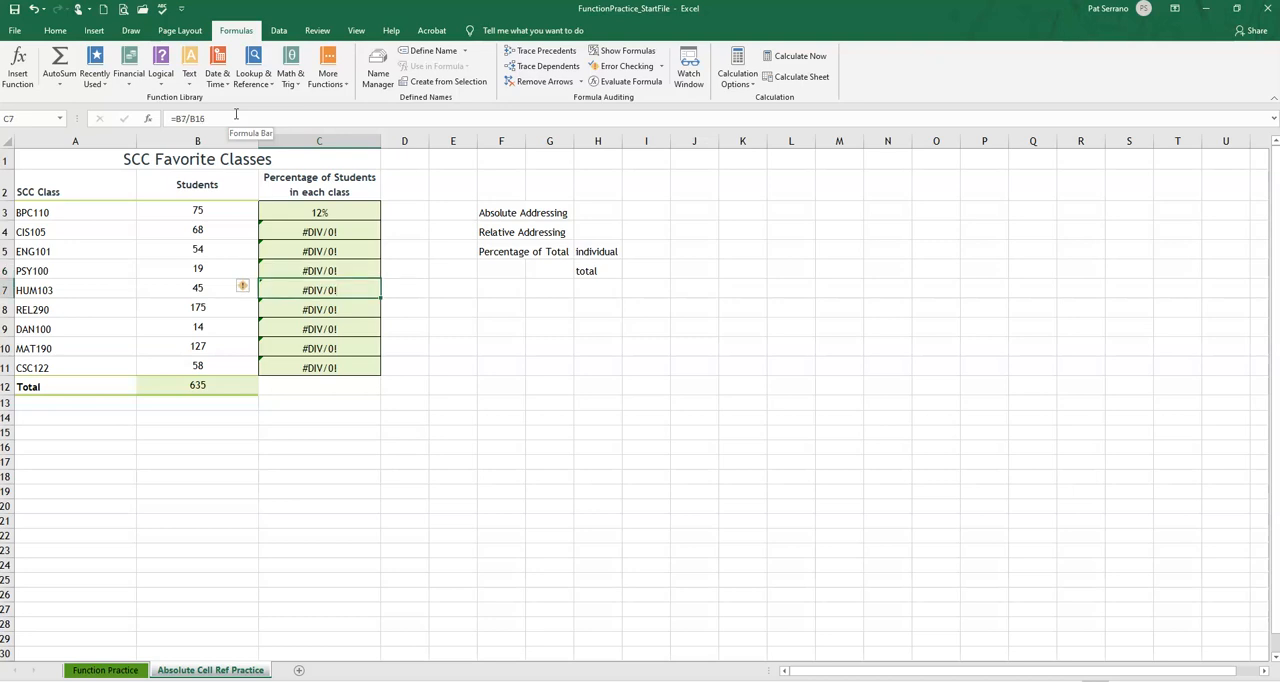
key(Down)
key(Down)
key(Down)
key(Down)
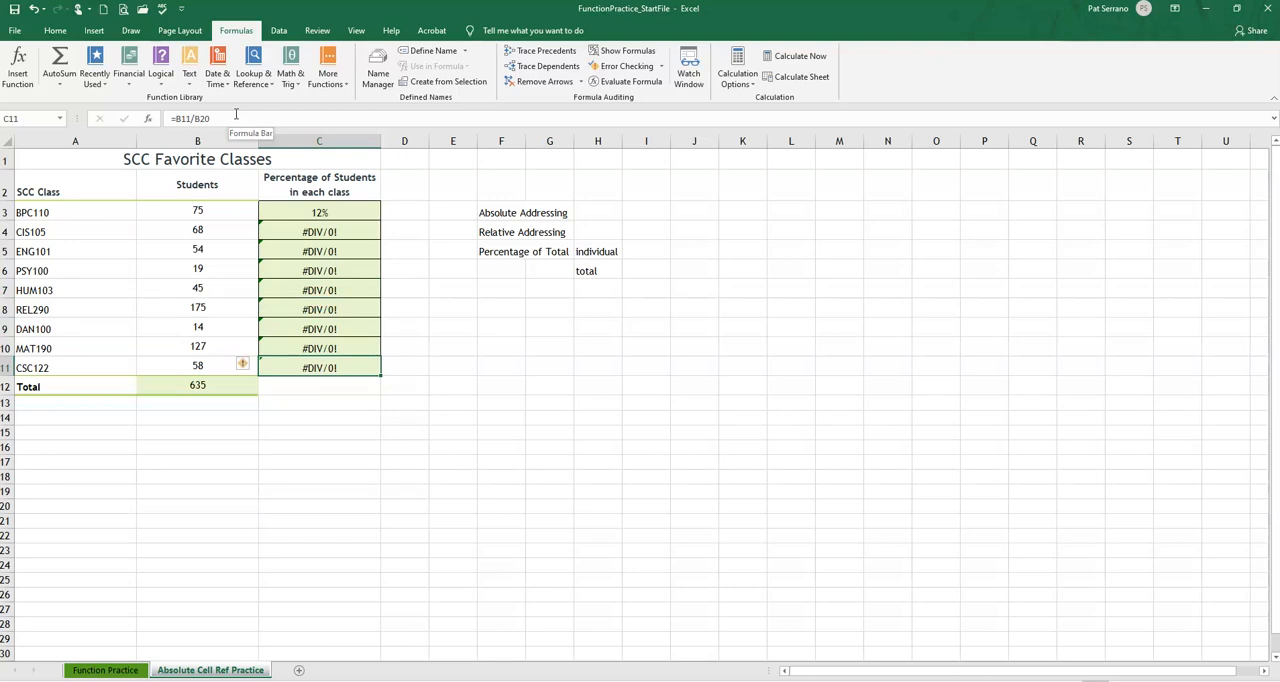
Undo the percentage fill, check cells B3 and B12, and fill the C3 formula =B3/B12 down through C11 again
click(33, 10)
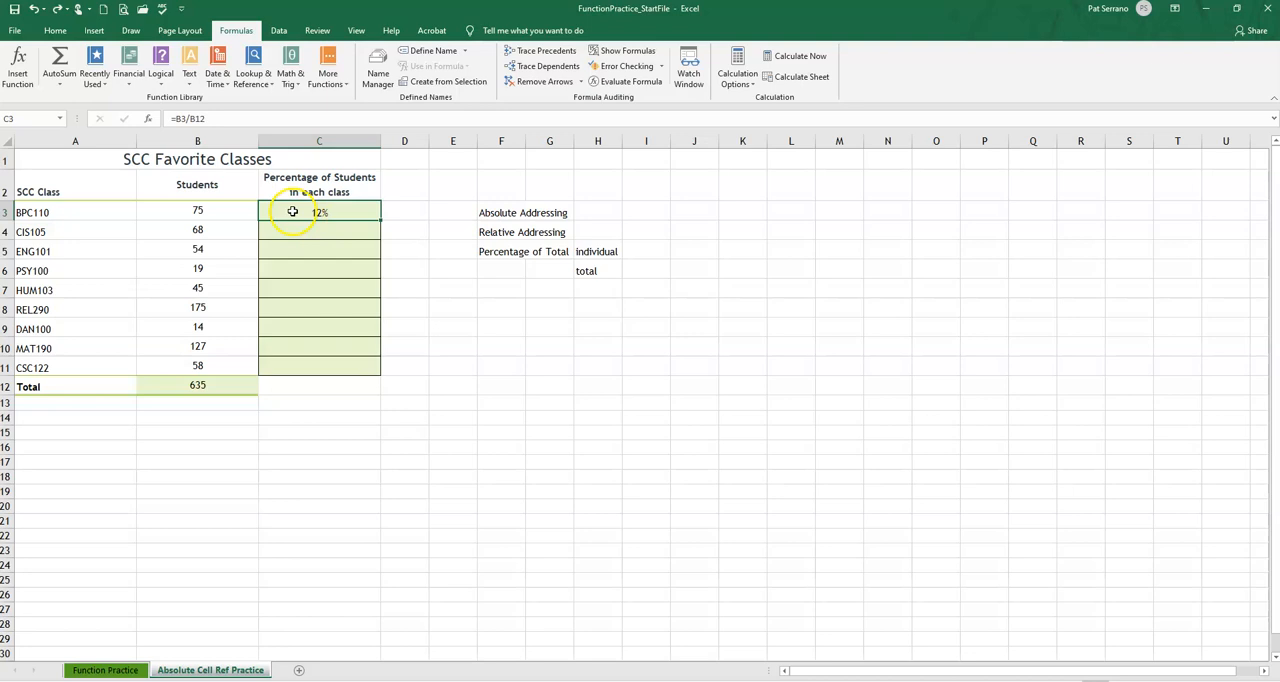
click(174, 208)
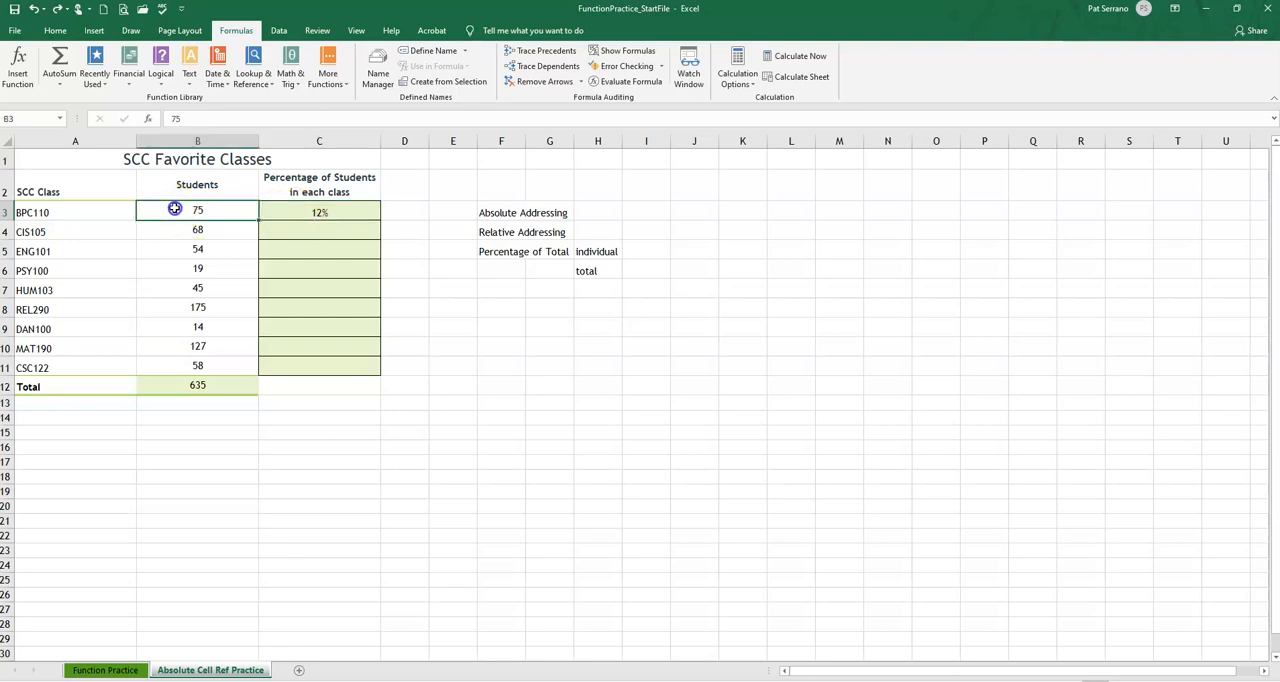
click(166, 387)
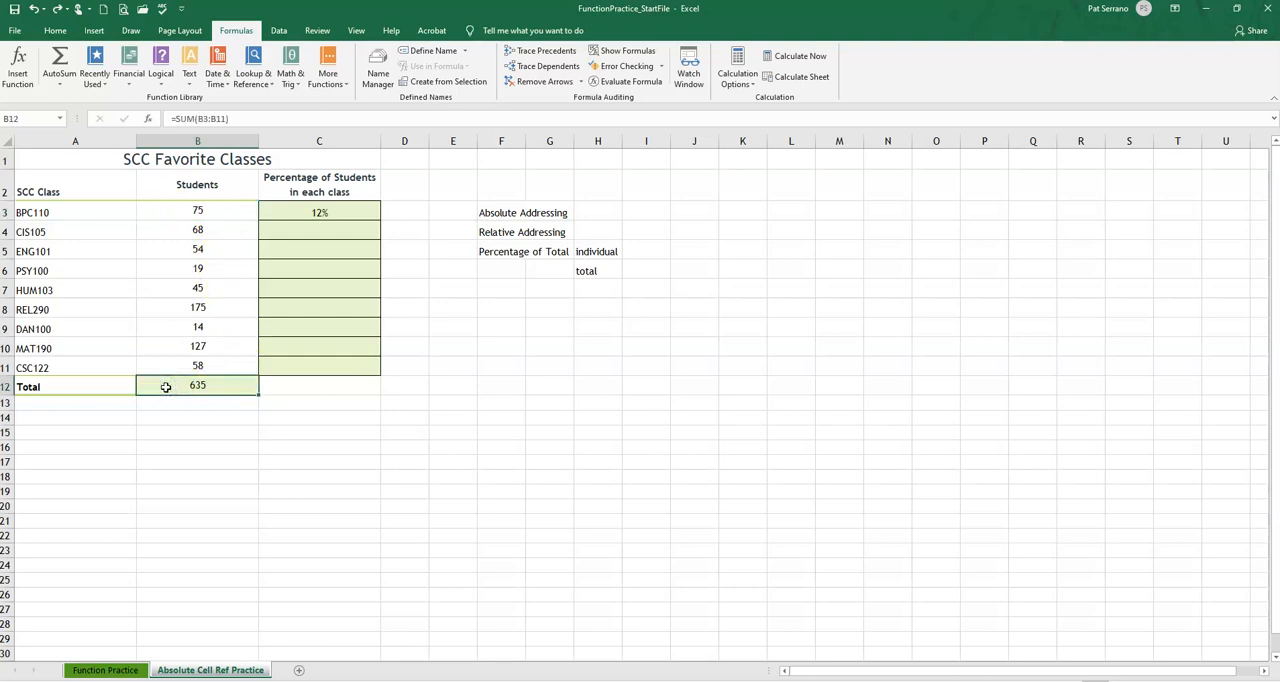
click(334, 212)
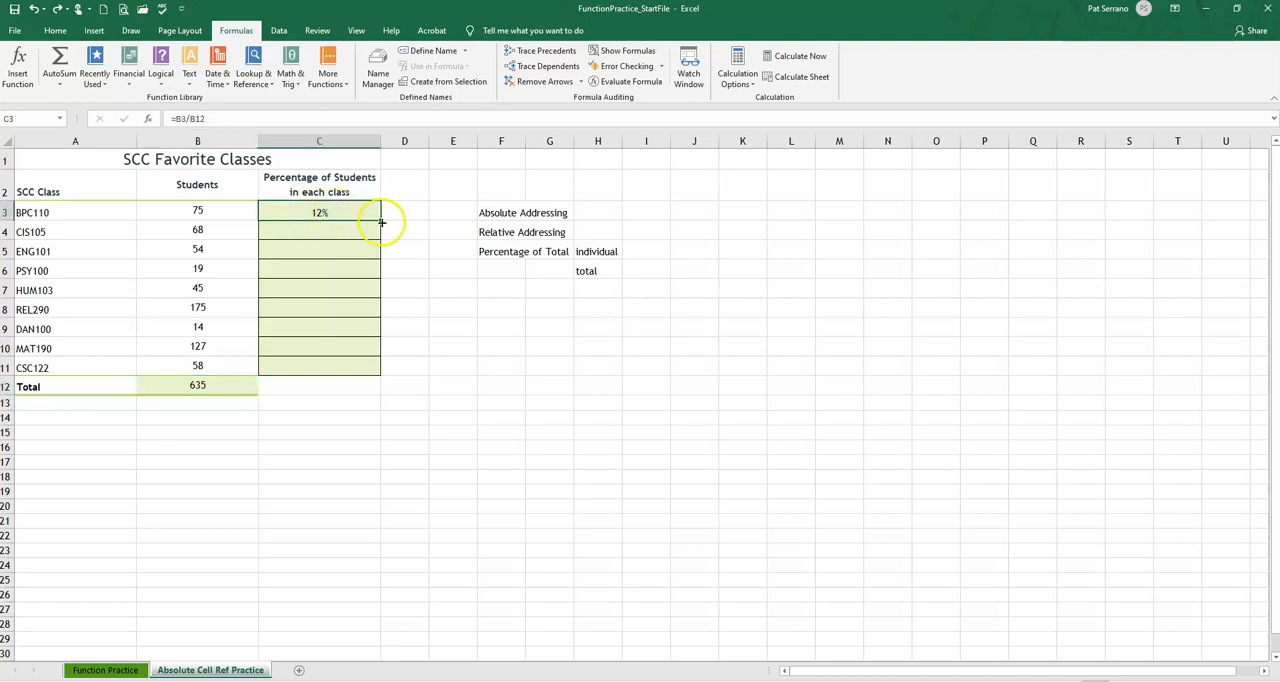
drag(380, 220, 390, 374)
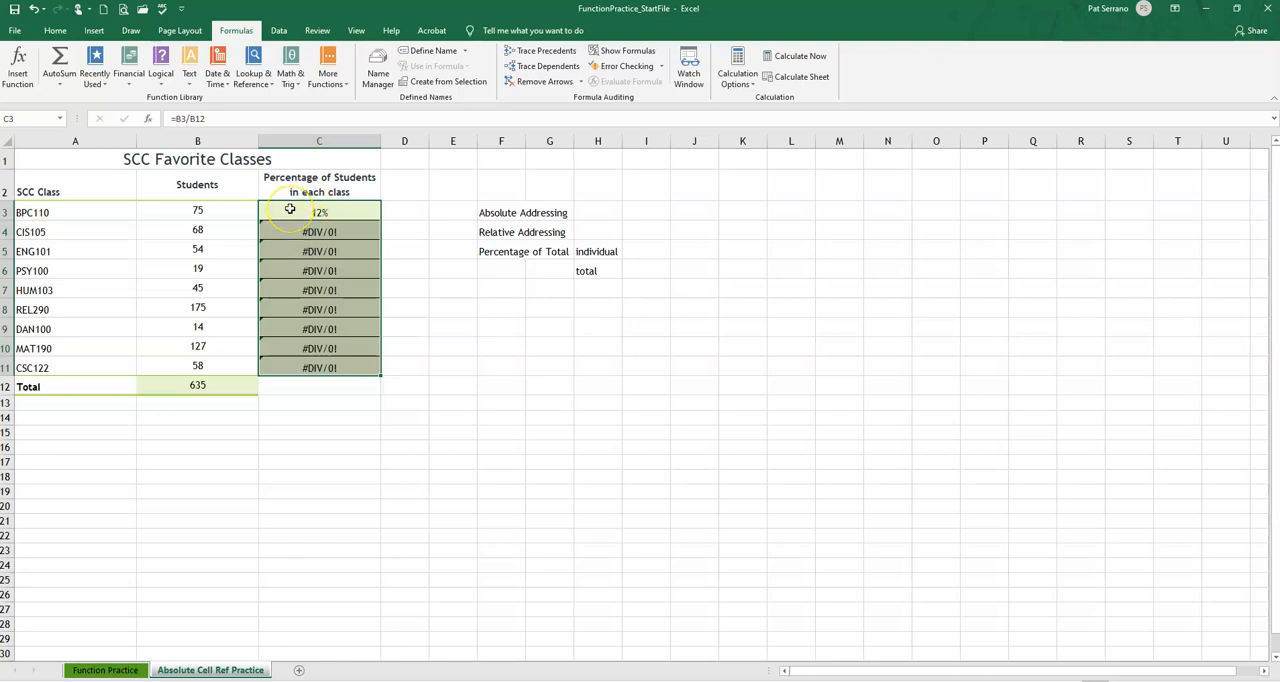
Examine the formulas in C3, C4 and C5 to compare which total cell each one divides by
click(289, 209)
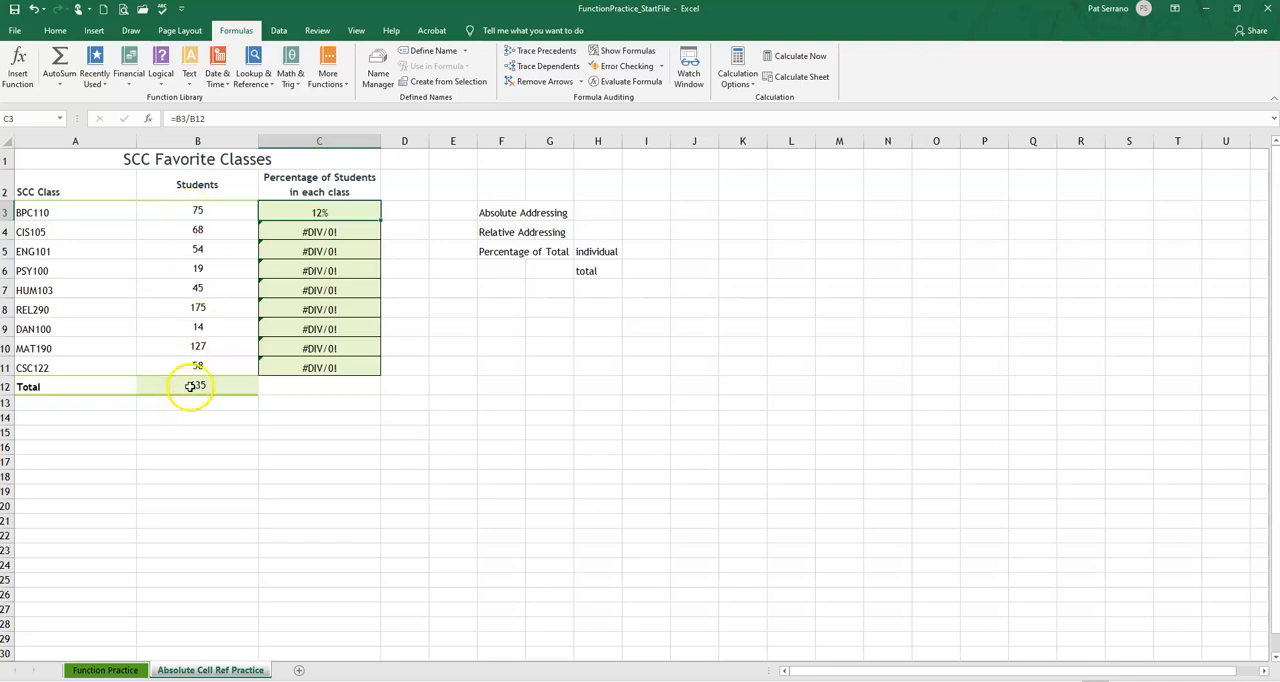
click(306, 231)
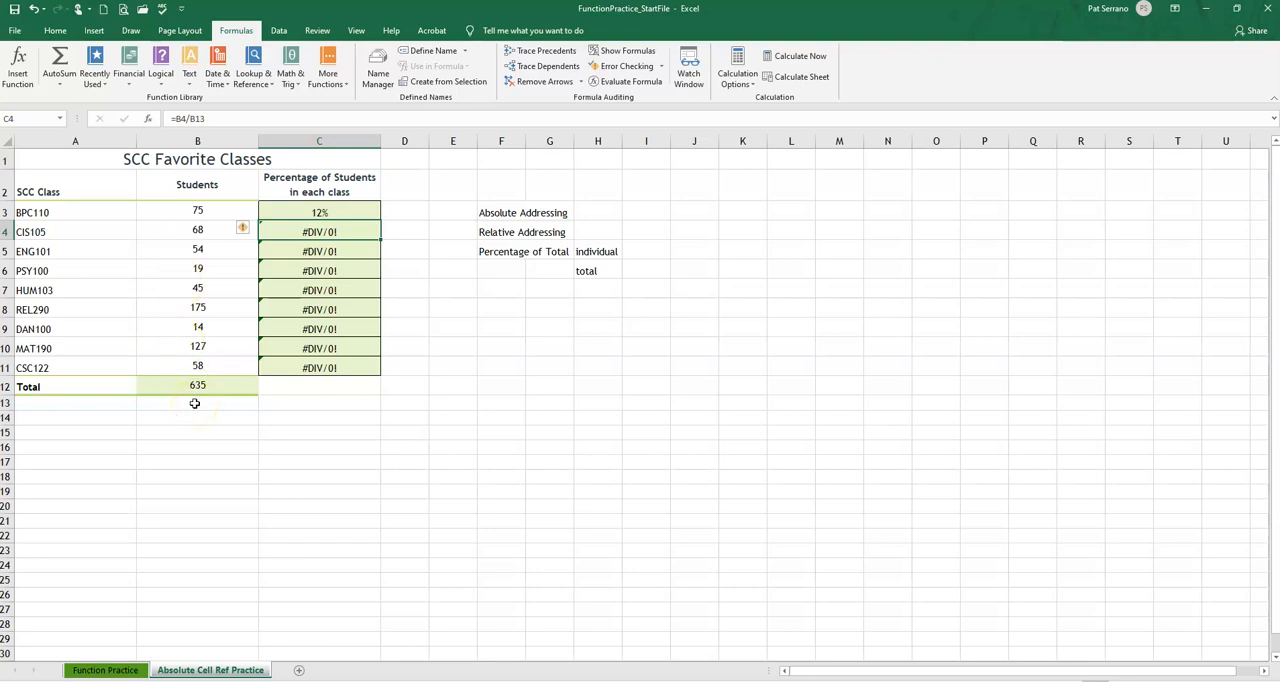
click(296, 251)
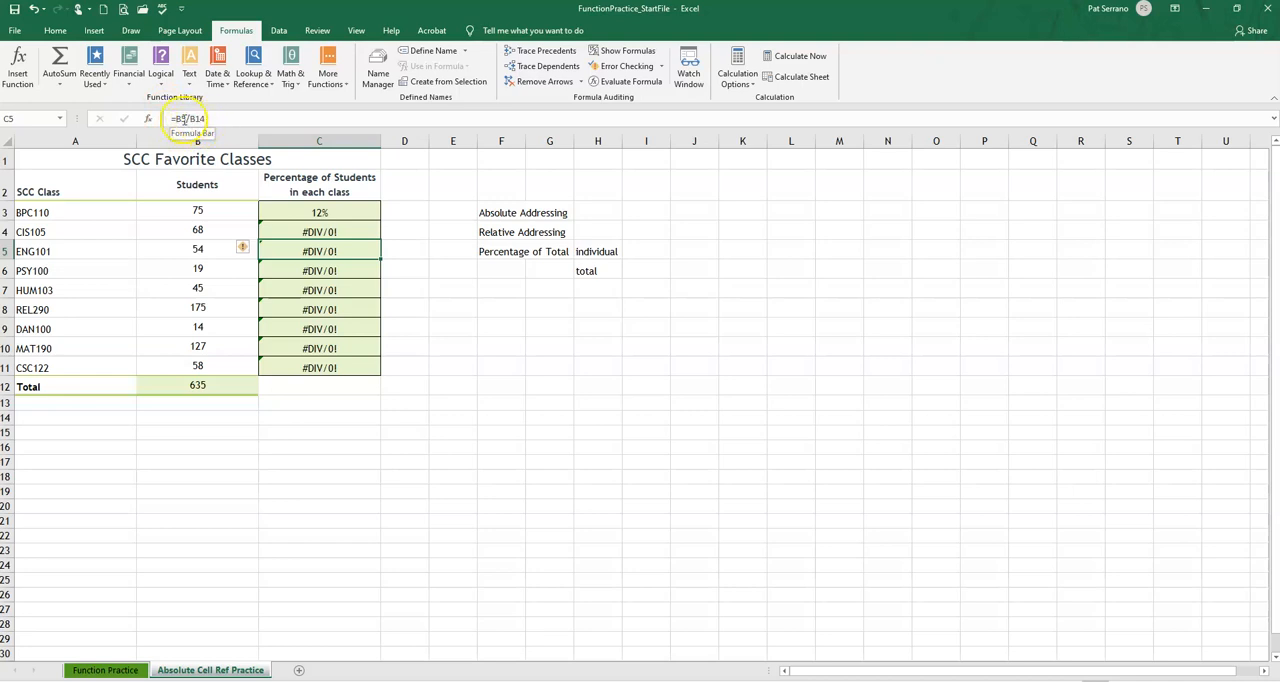
click(297, 232)
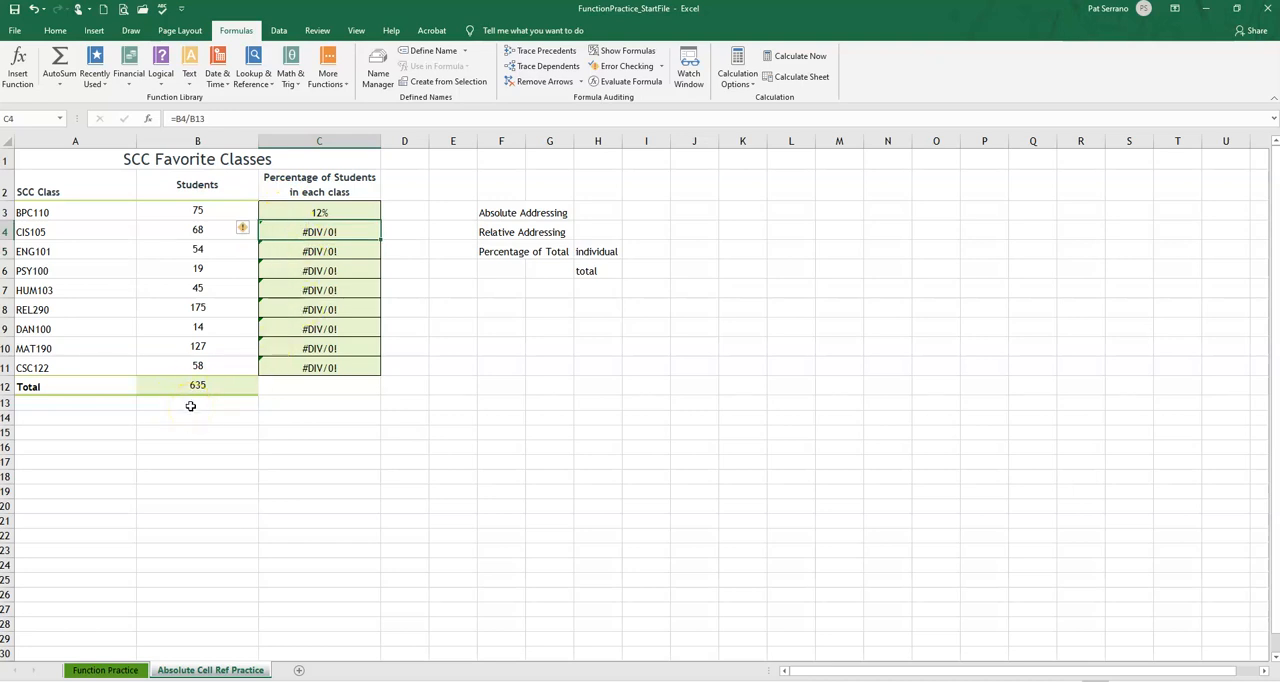
Make the total reference absolute in C3 with the formula =B3/$B$12 and fill it down through C11
click(290, 212)
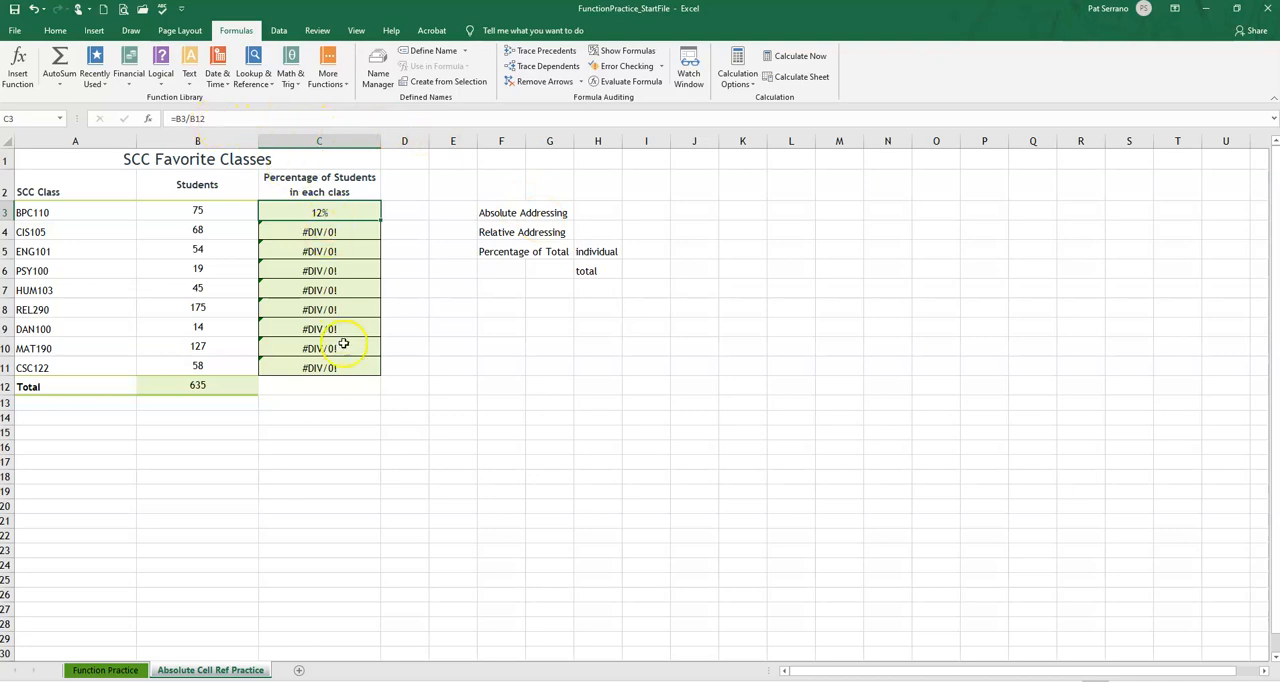
click(200, 119)
click(198, 119)
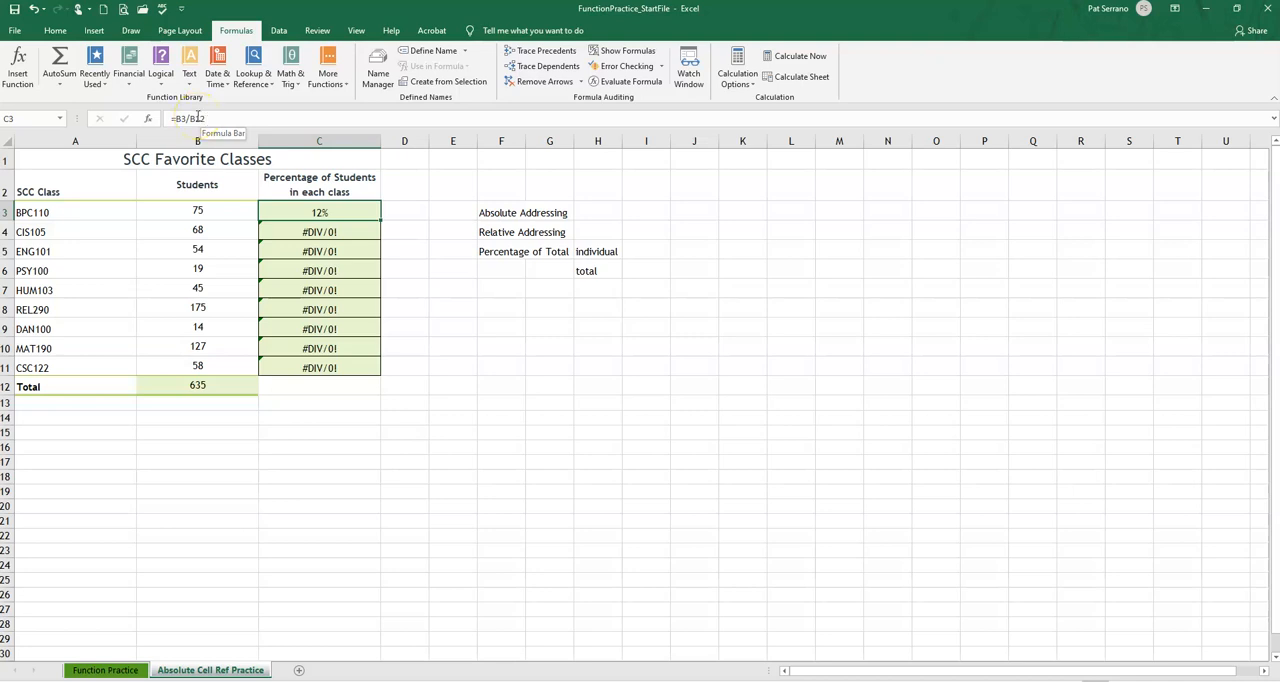
click(191, 118)
click(191, 118)
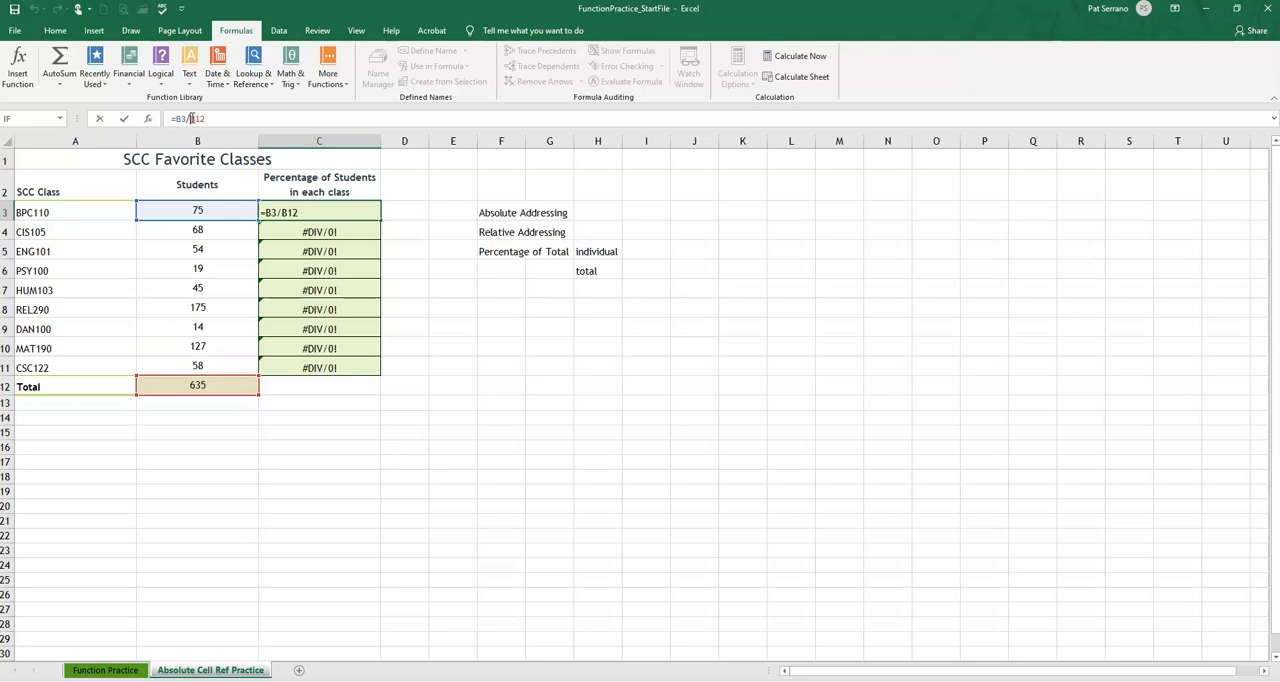
key(F4)
key(F4)
key(F4)
key(F4)
click(222, 118)
text($)
key(Right)
text($)
click(243, 120)
click(178, 118)
key(Return)
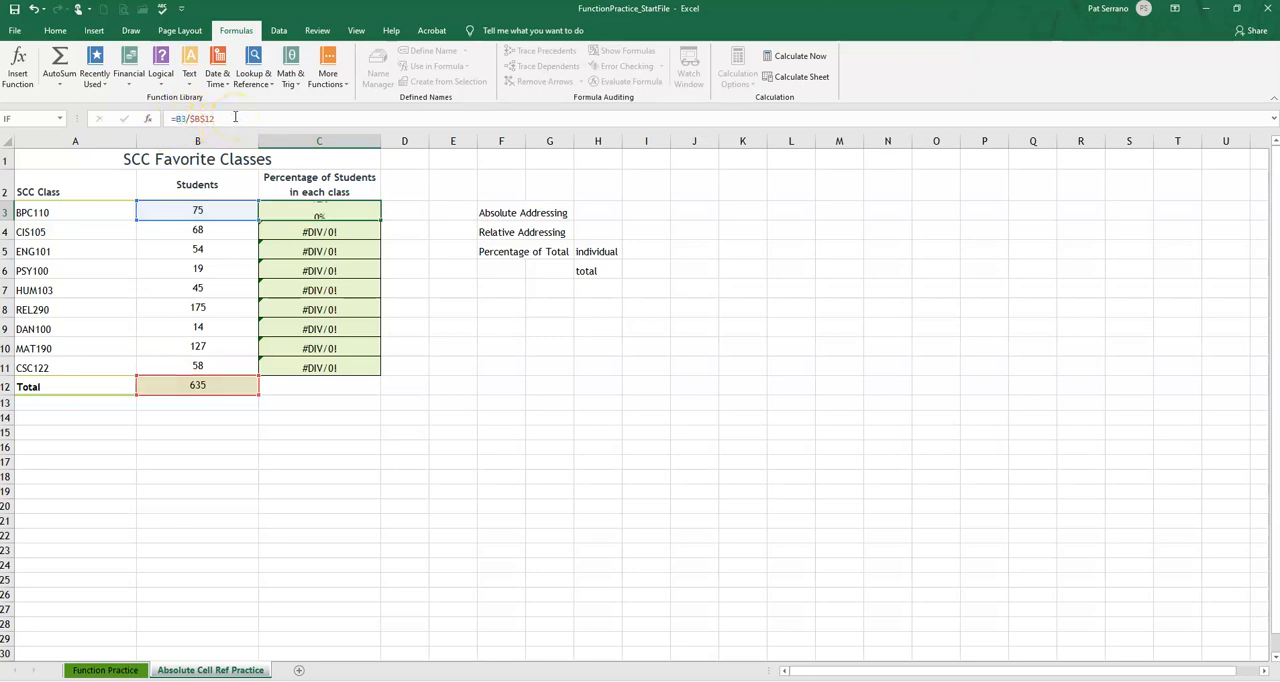
click(298, 212)
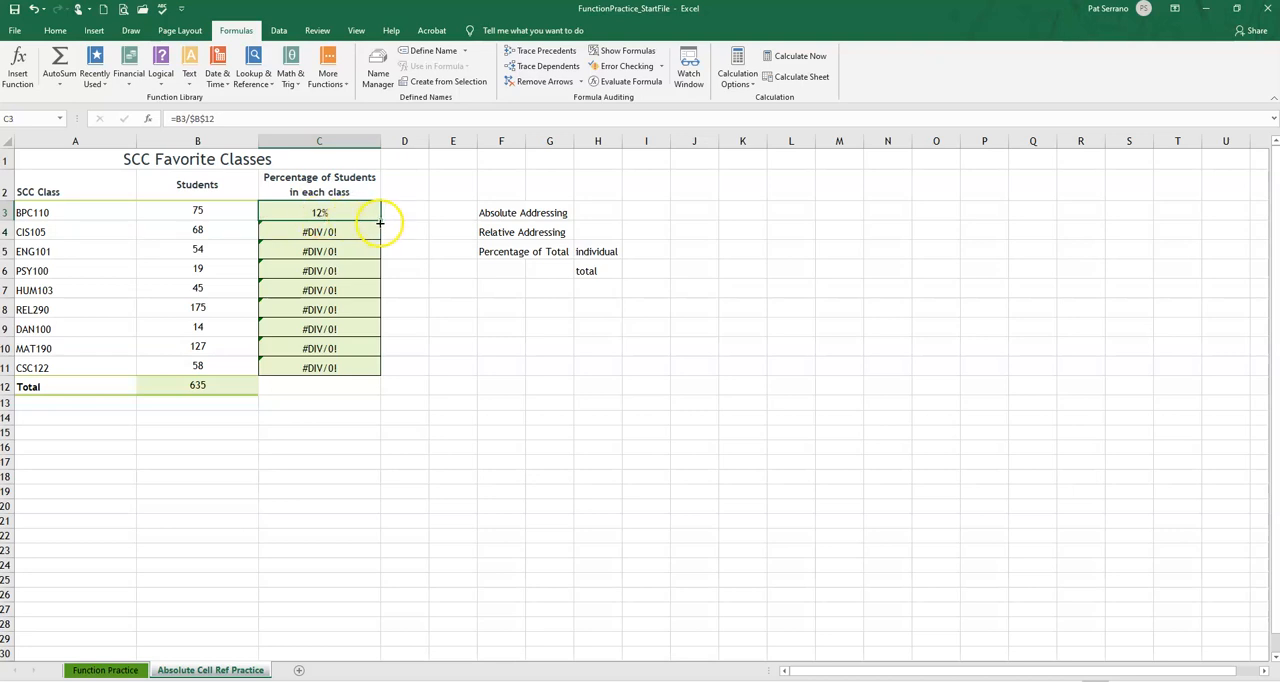
drag(380, 218, 402, 380)
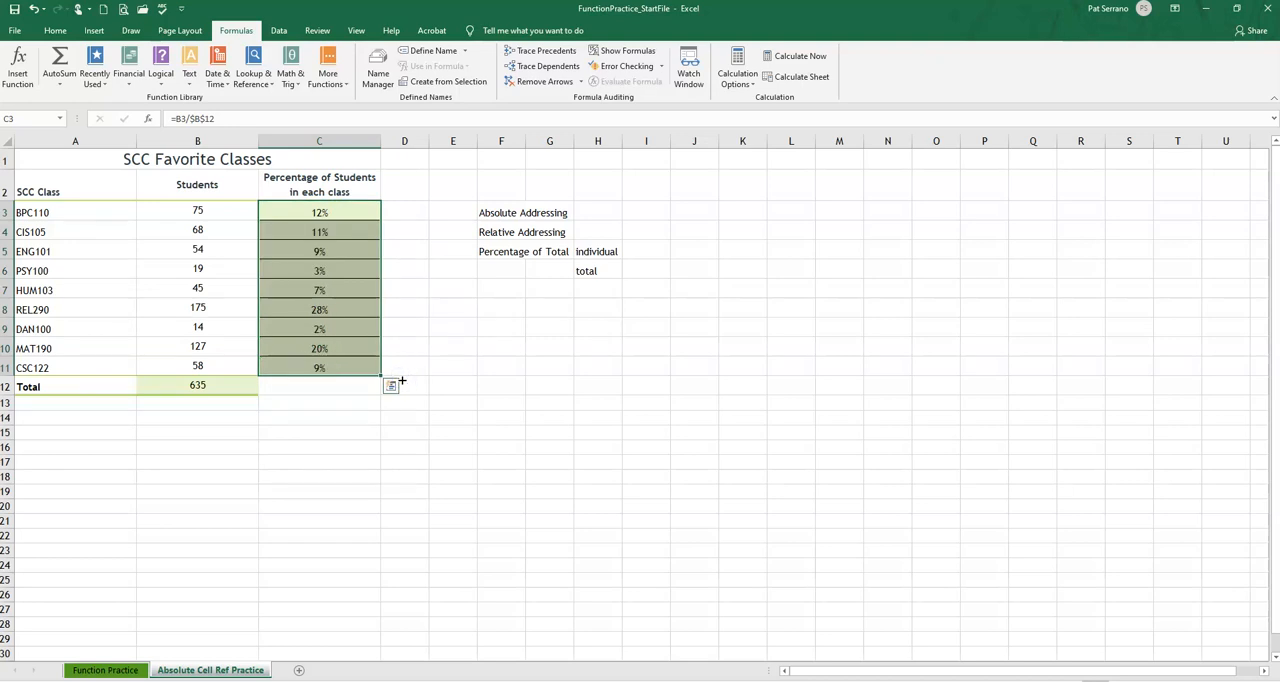
Examine the formulas in C4 through C11 to compare their relative and absolute references
click(288, 231)
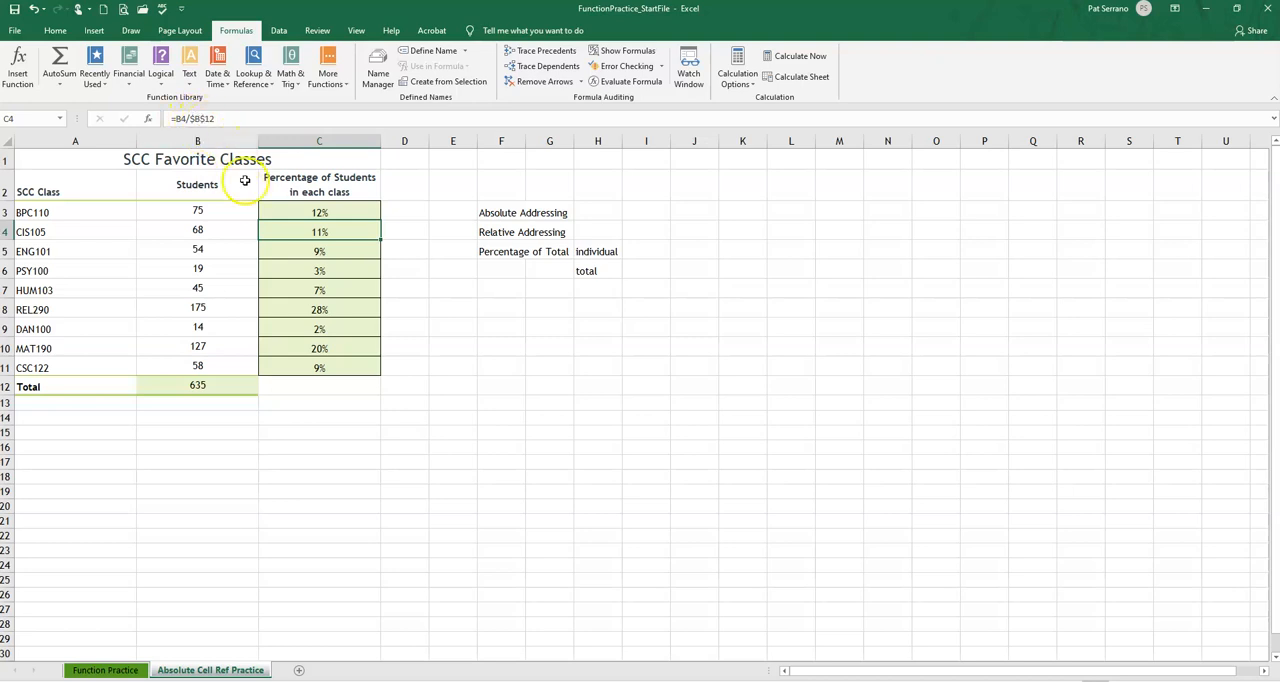
key(Down)
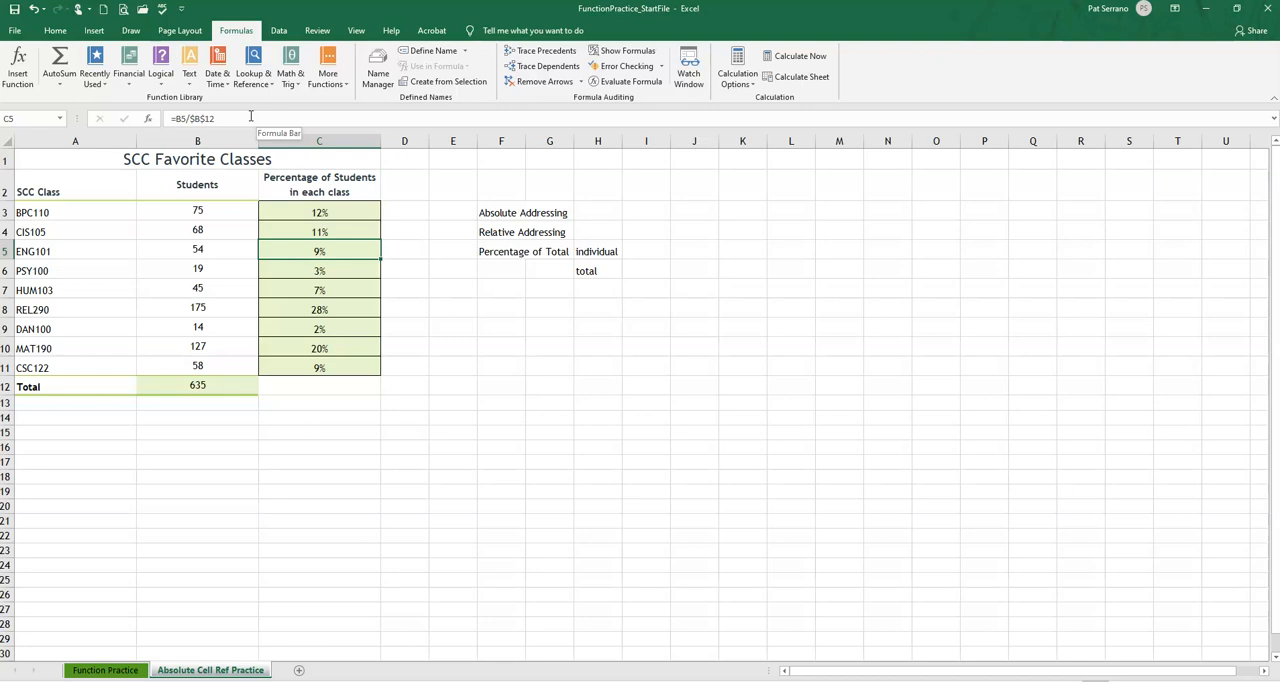
key(Down)
key(Down)
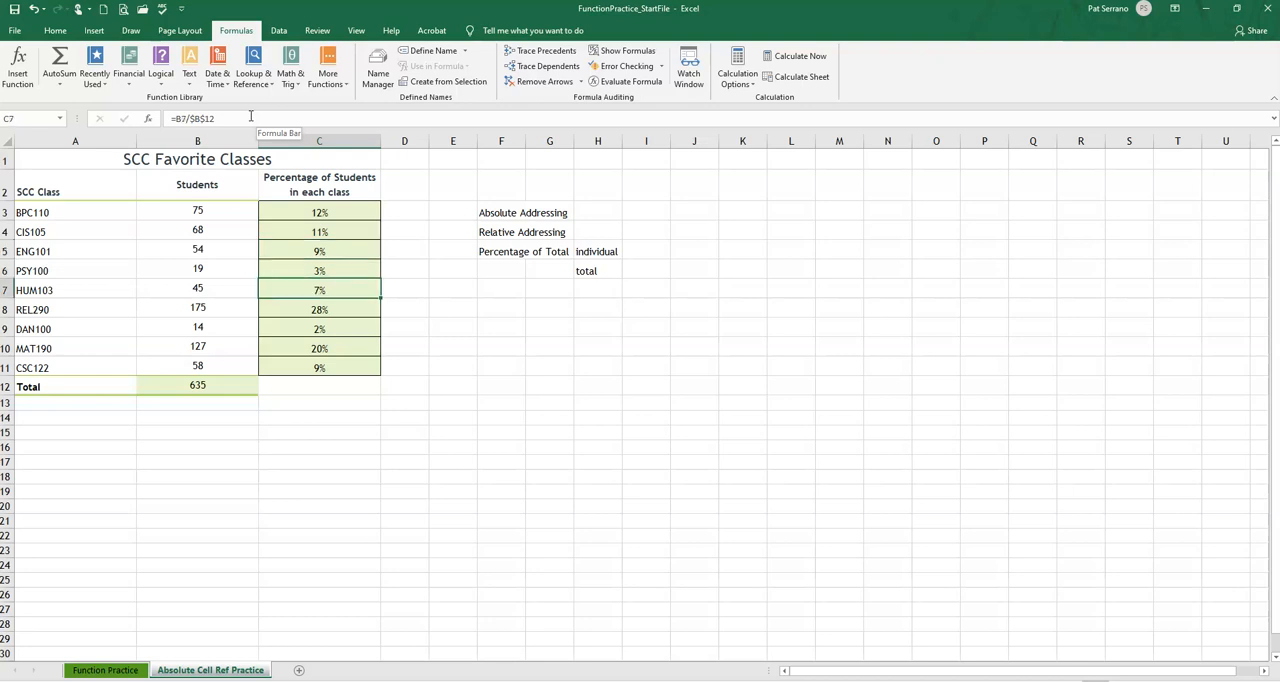
key(Down)
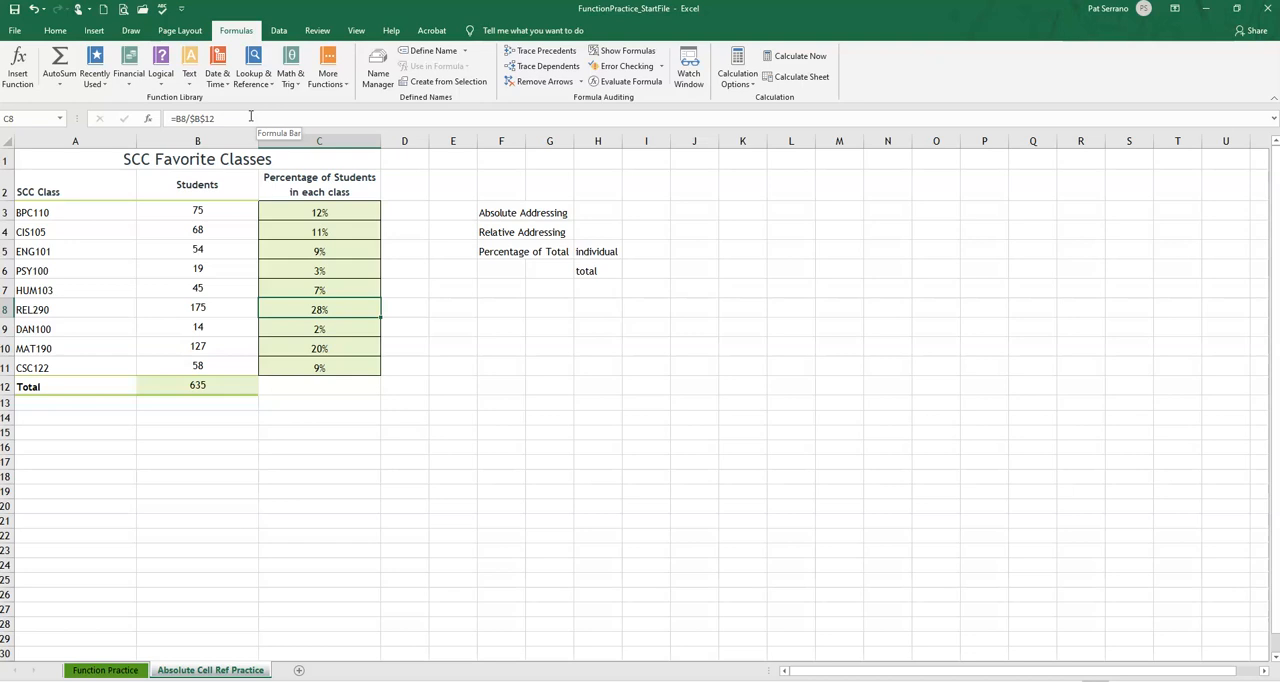
key(Down)
key(Down)
key(Down)
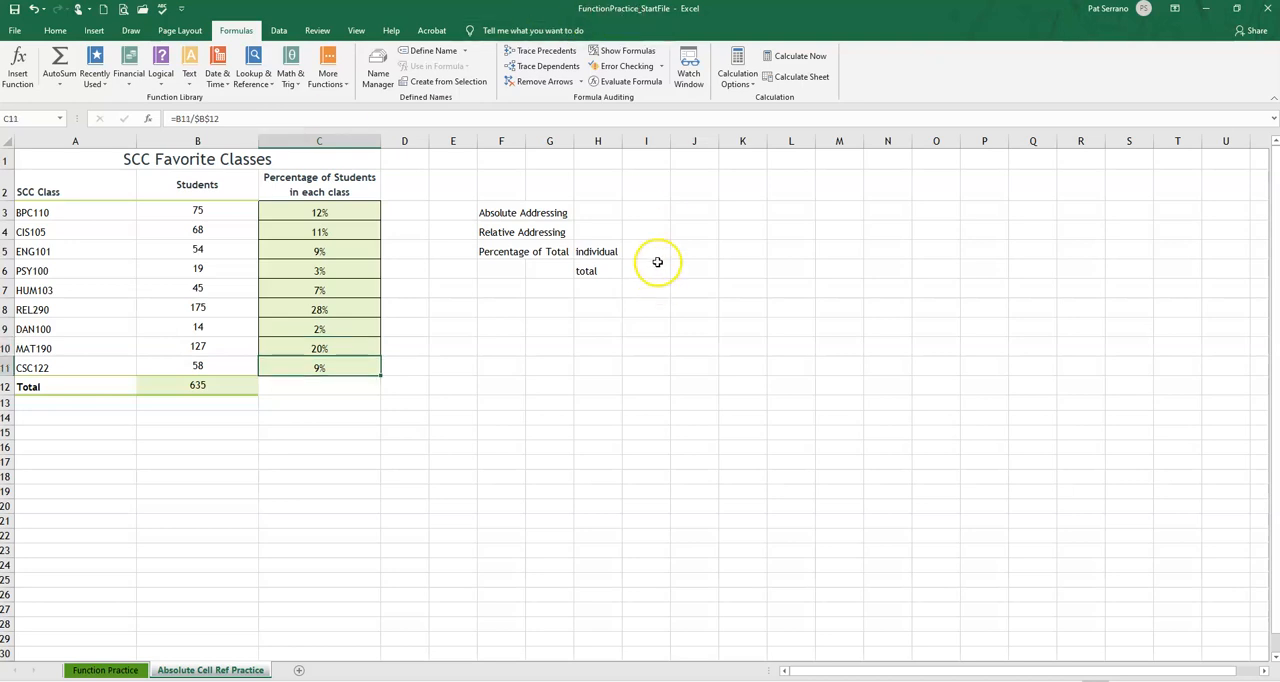
Enter "$$" in H3 beside Absolute Addressing and the note "Do not change the address" in I3
click(600, 213)
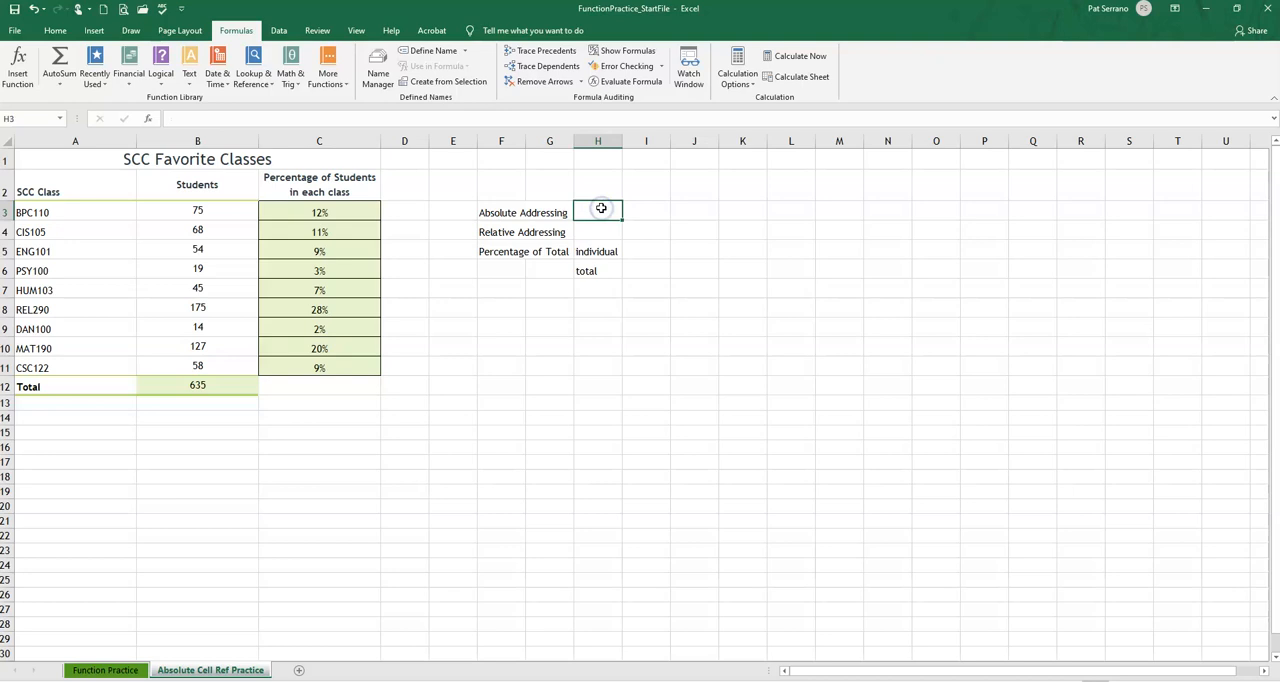
text($$)
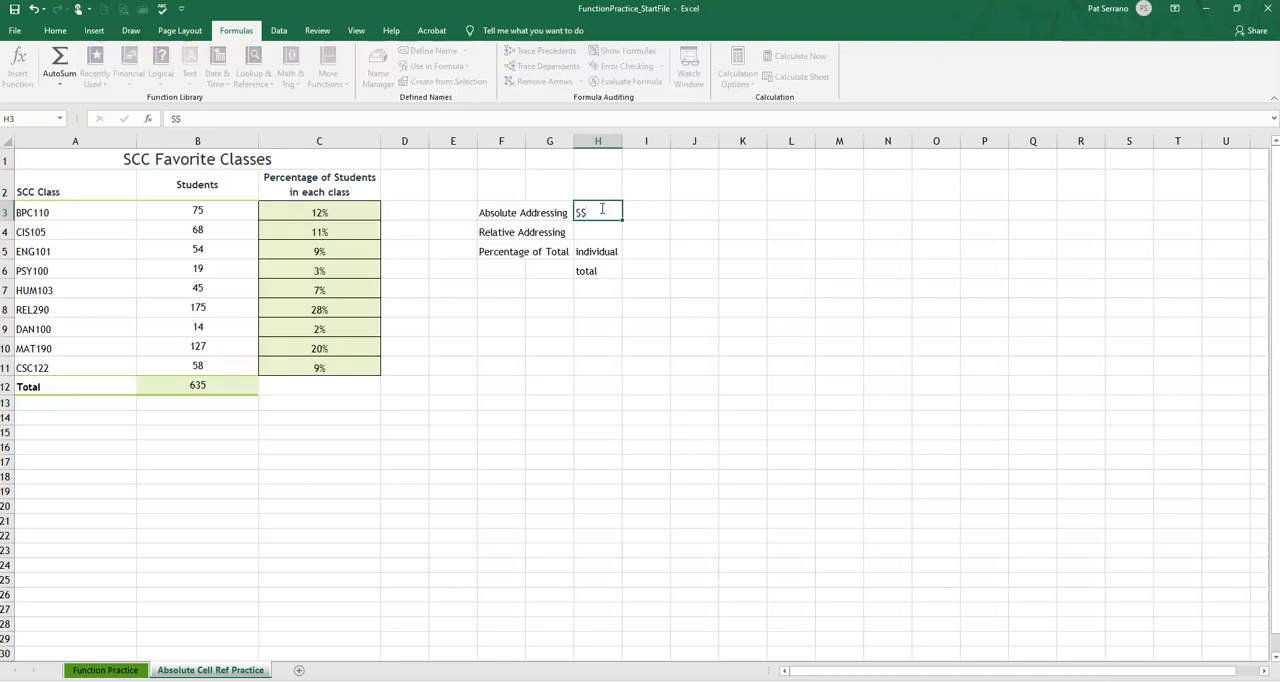
key(Tab)
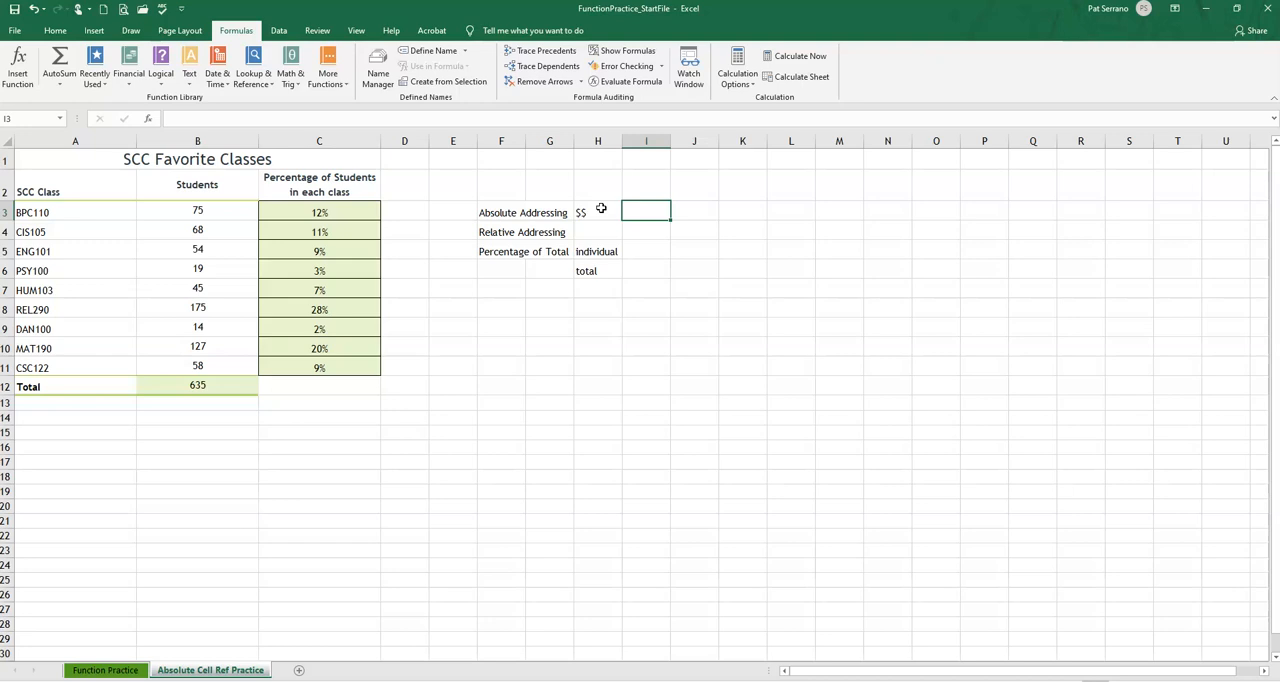
text(Do )
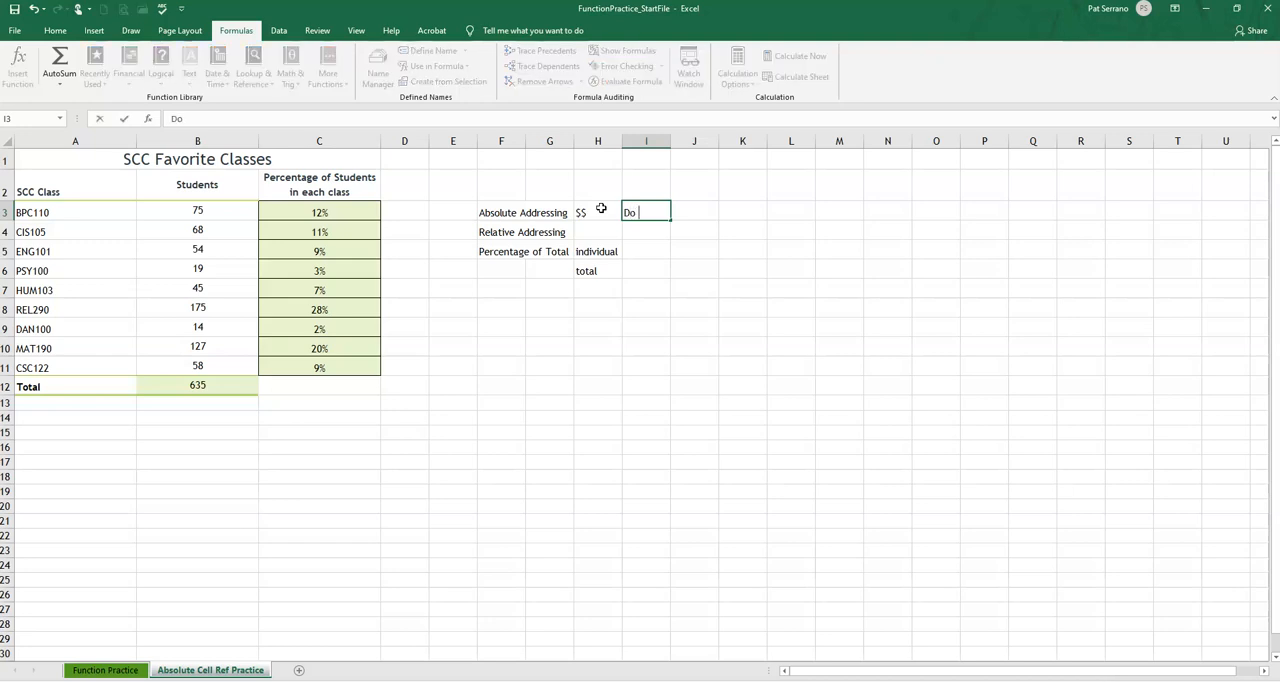
text(not change the)
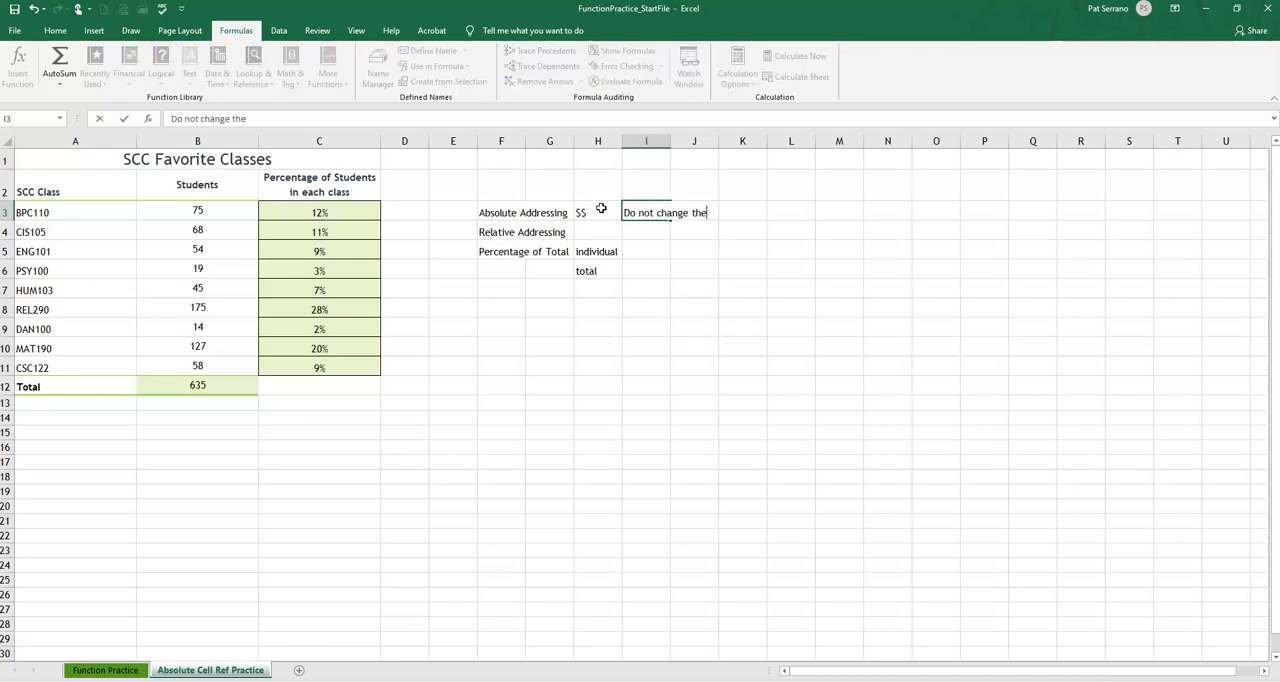
text( addr ess)
key(Return)
Enter the note "OK to change the address" in I4 on the Relative Addressing row
key(Left)
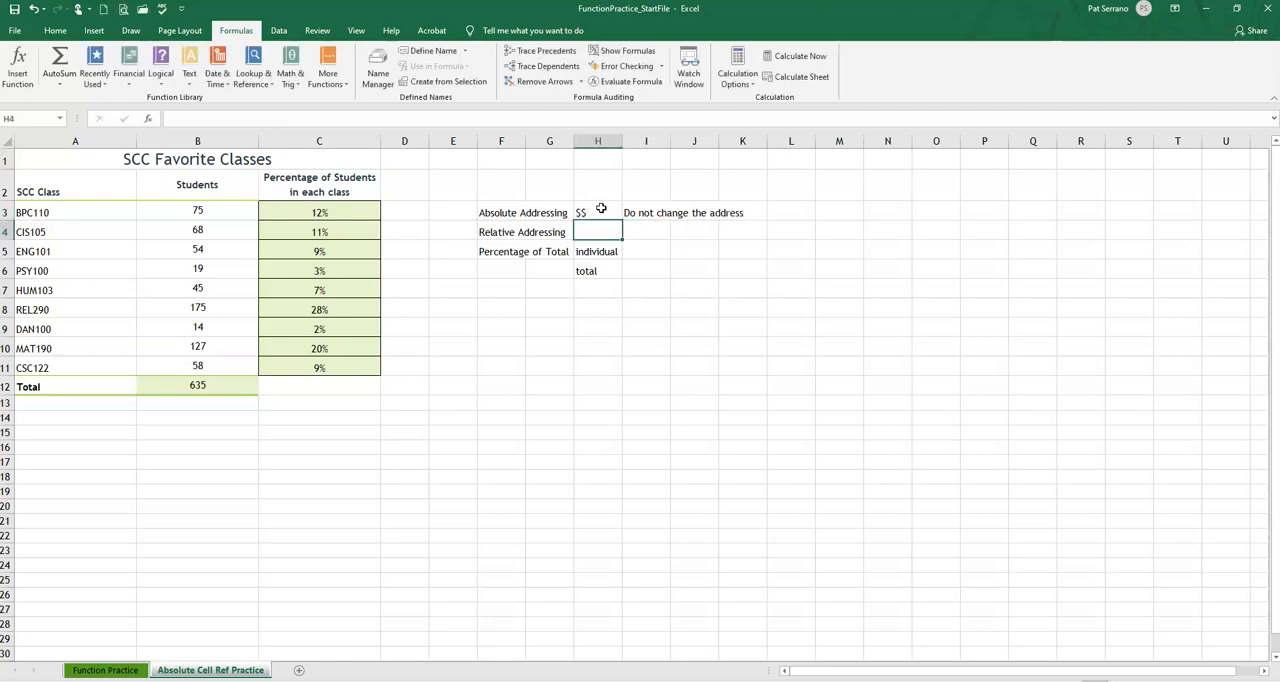
key(Right)
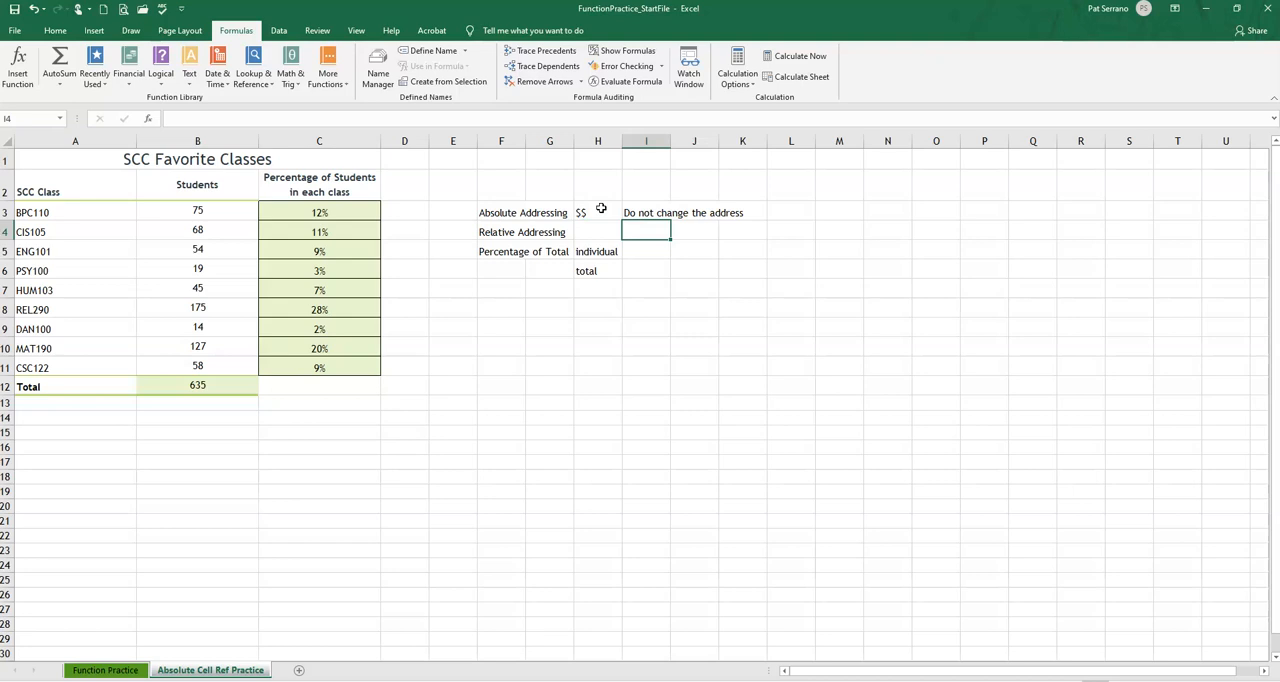
text(OK to )
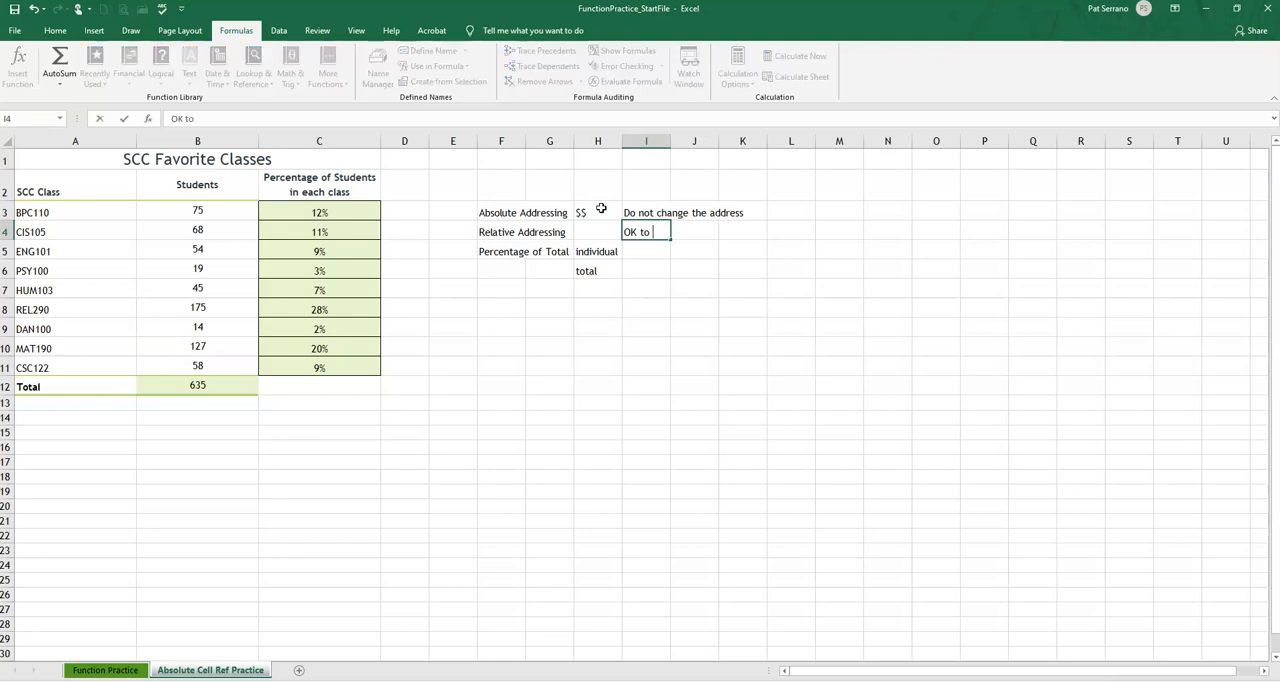
text(change the)
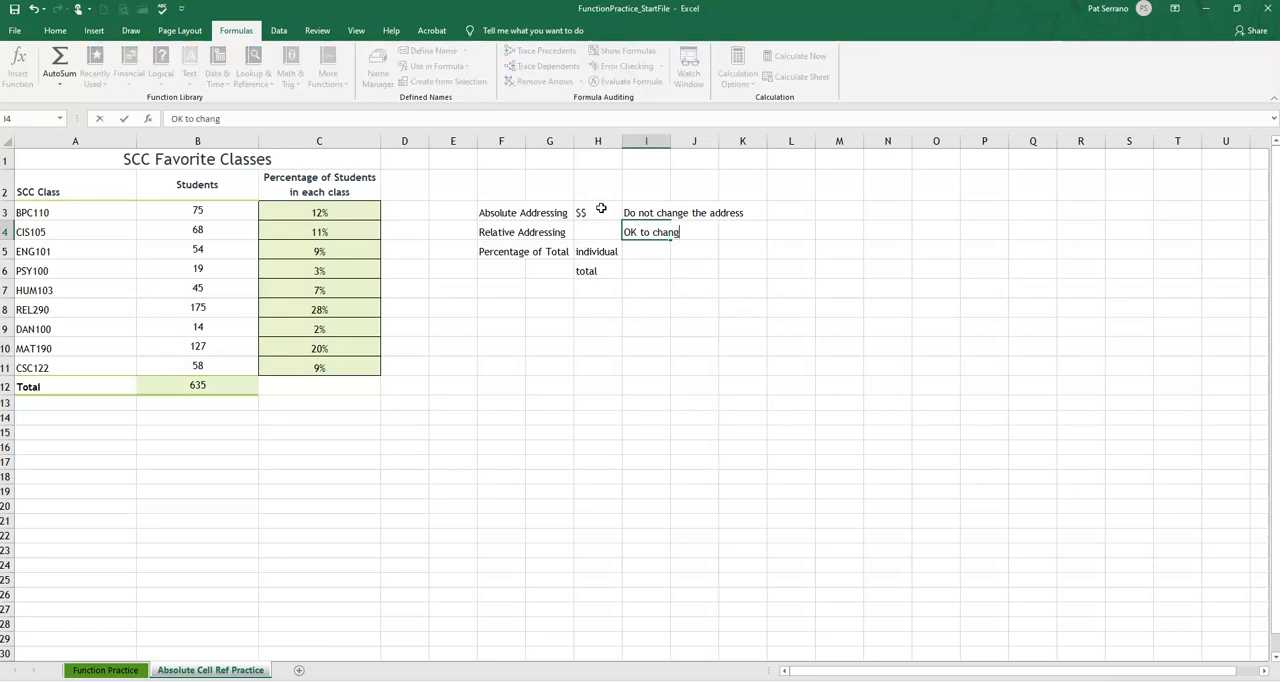
text( address)
key(Return)
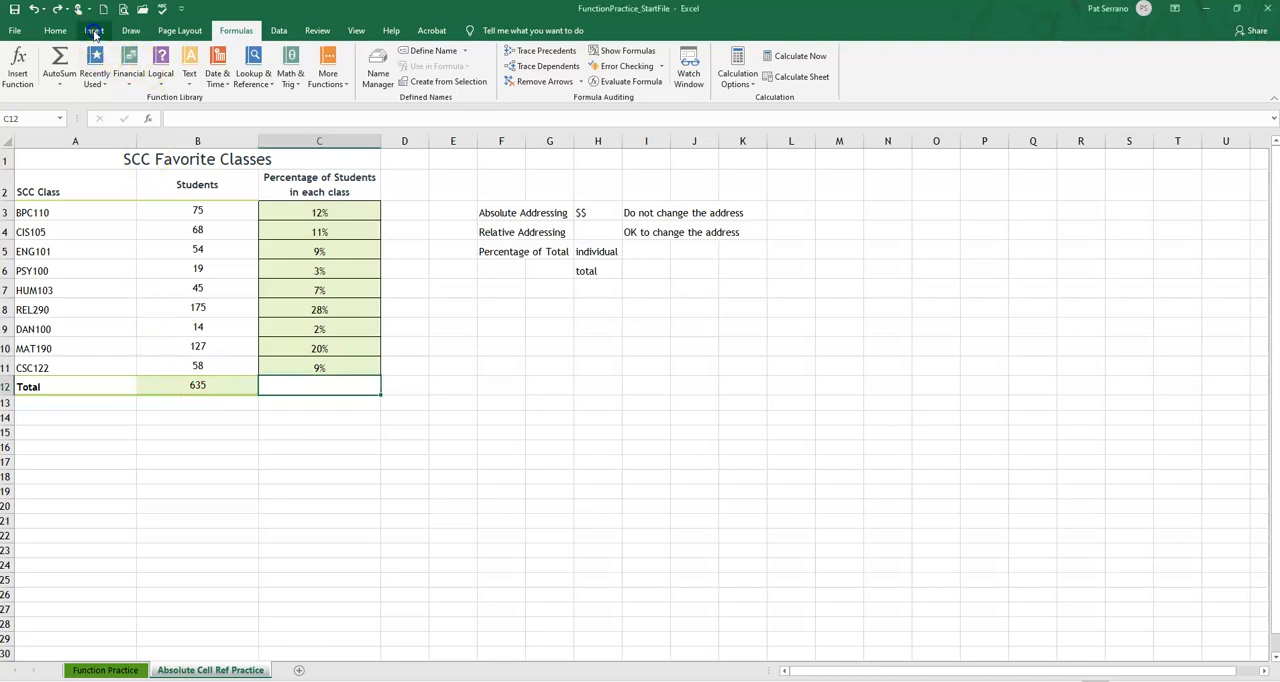
click(93, 31)
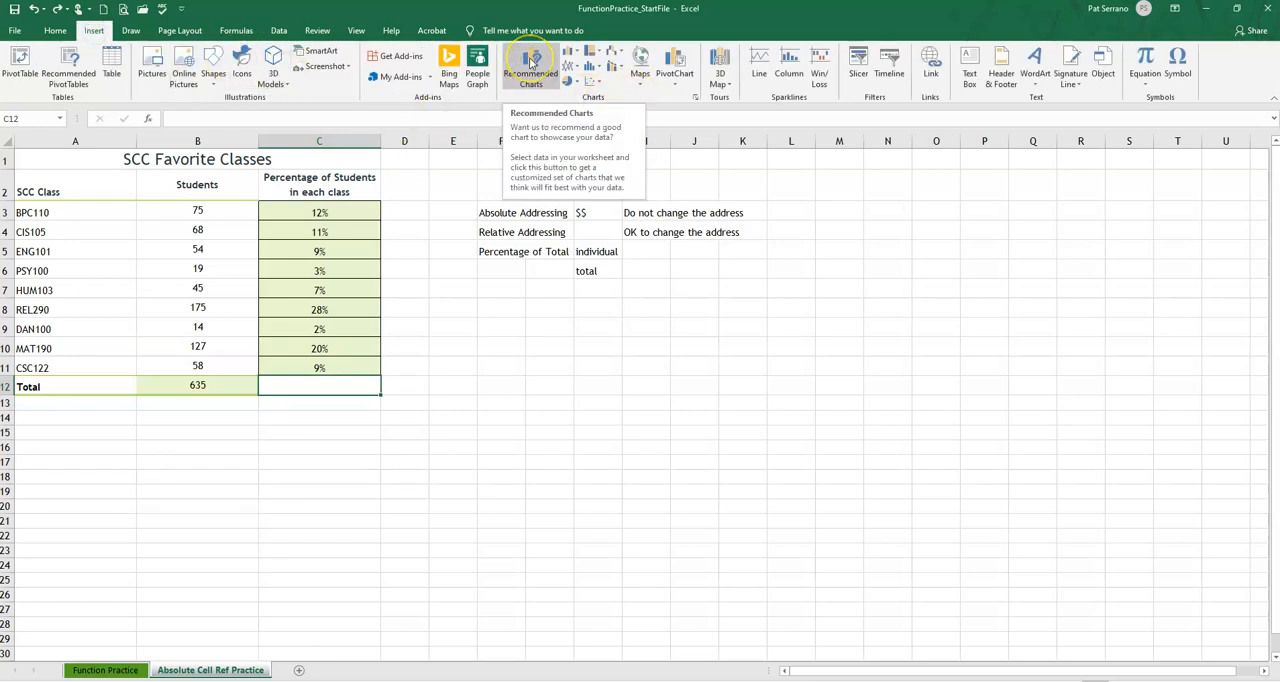
click(555, 88)
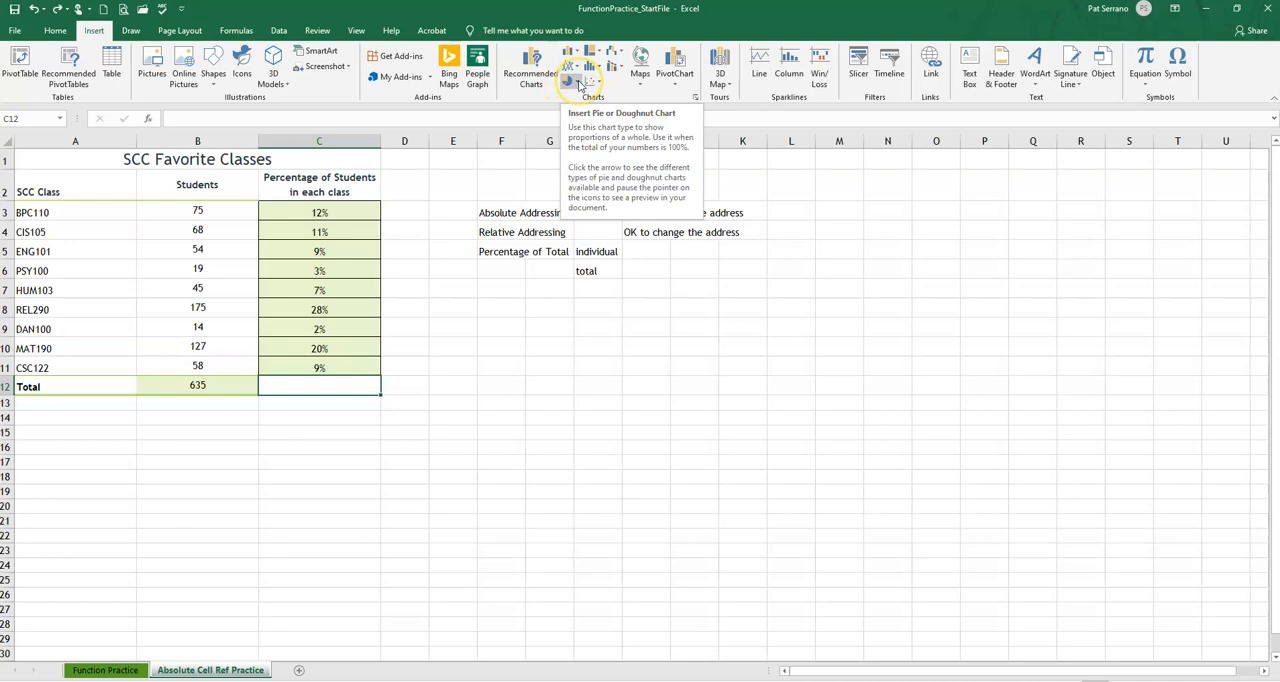
click(578, 84)
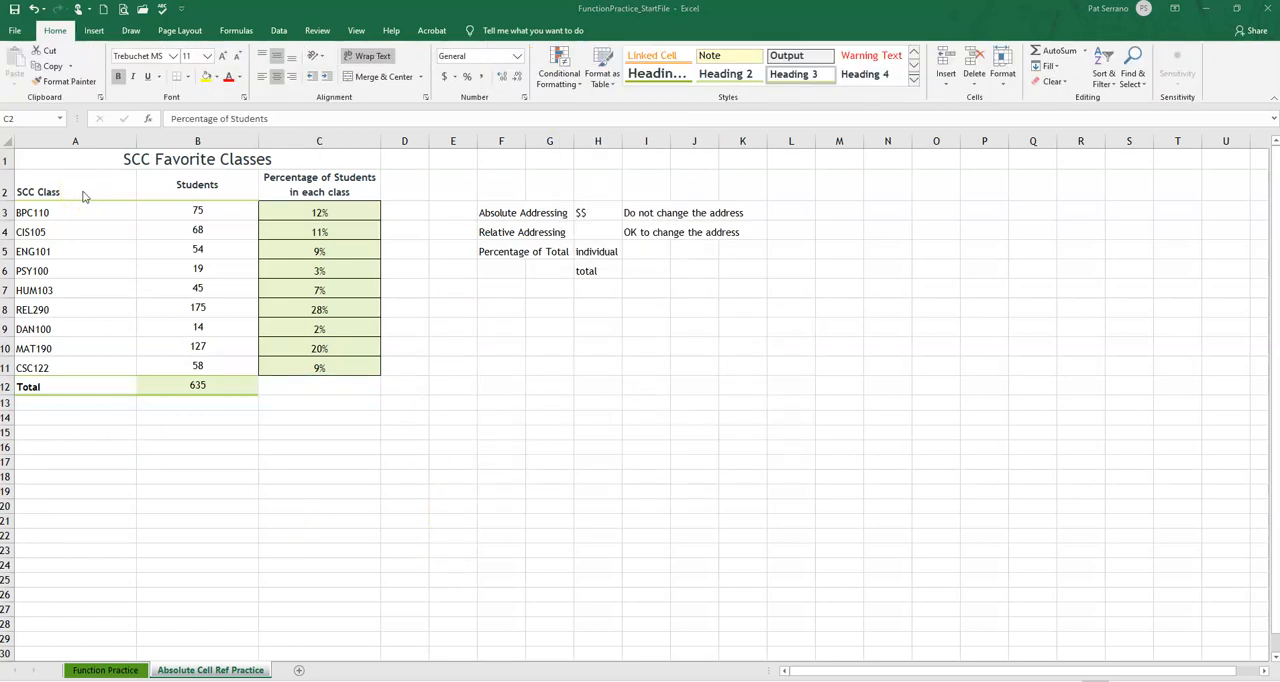
Insert a 2-D pie chart from the class names in A2:A11 and the percentages in C2:C11
click(78, 187)
drag(78, 187, 66, 370)
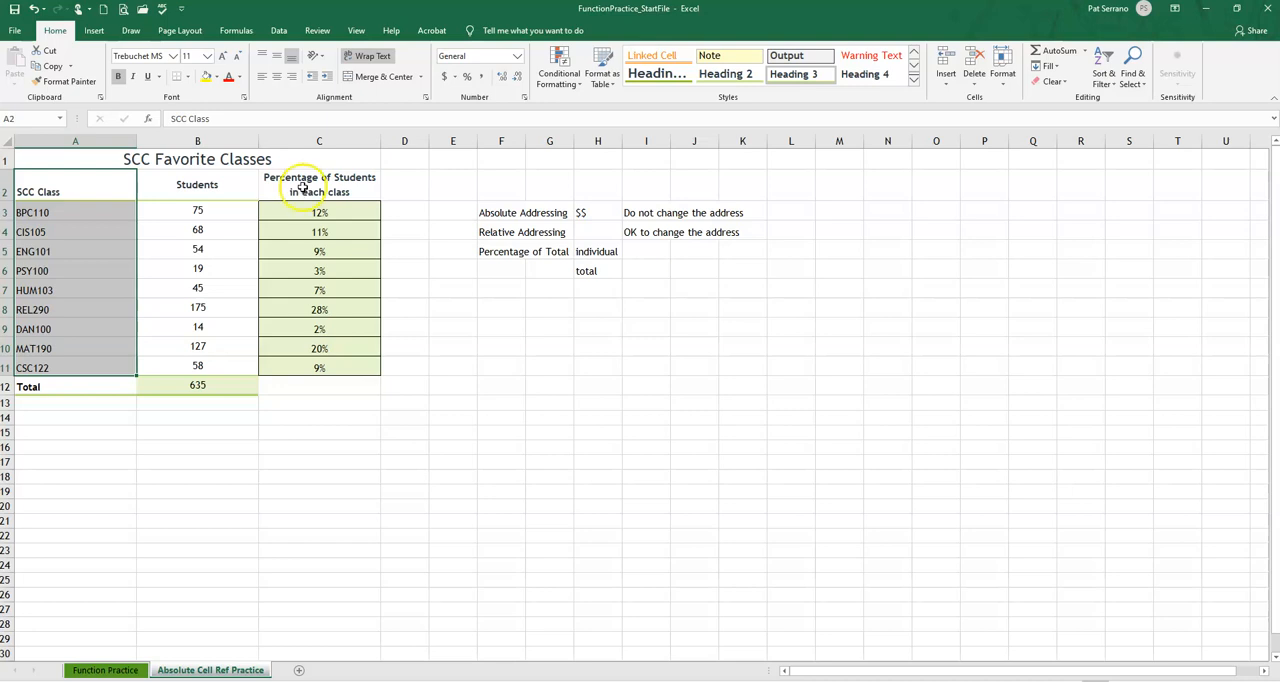
drag(307, 178, 310, 370)
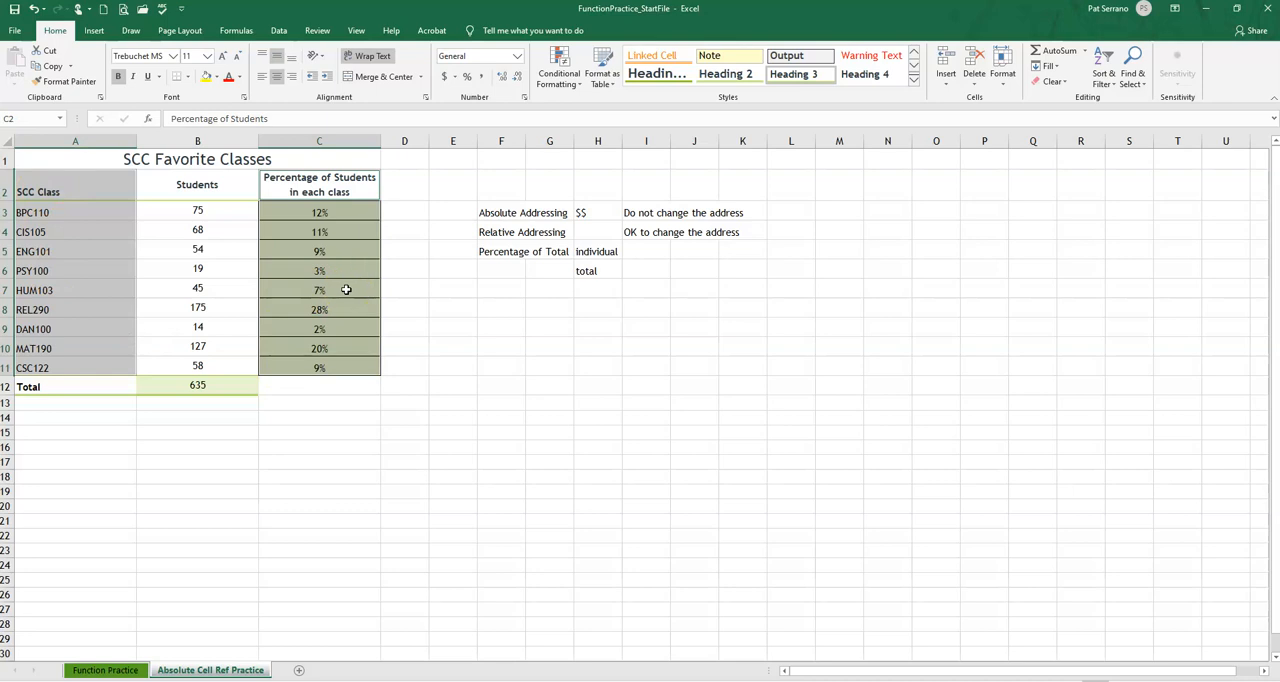
click(93, 30)
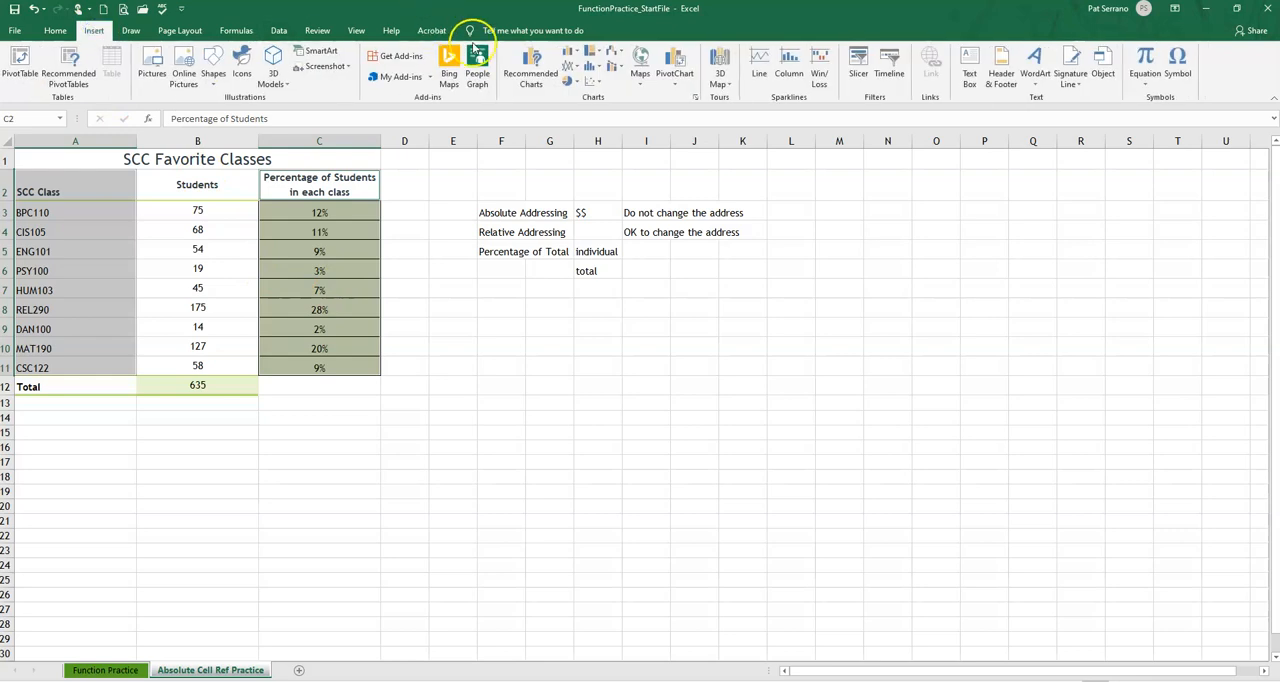
click(575, 88)
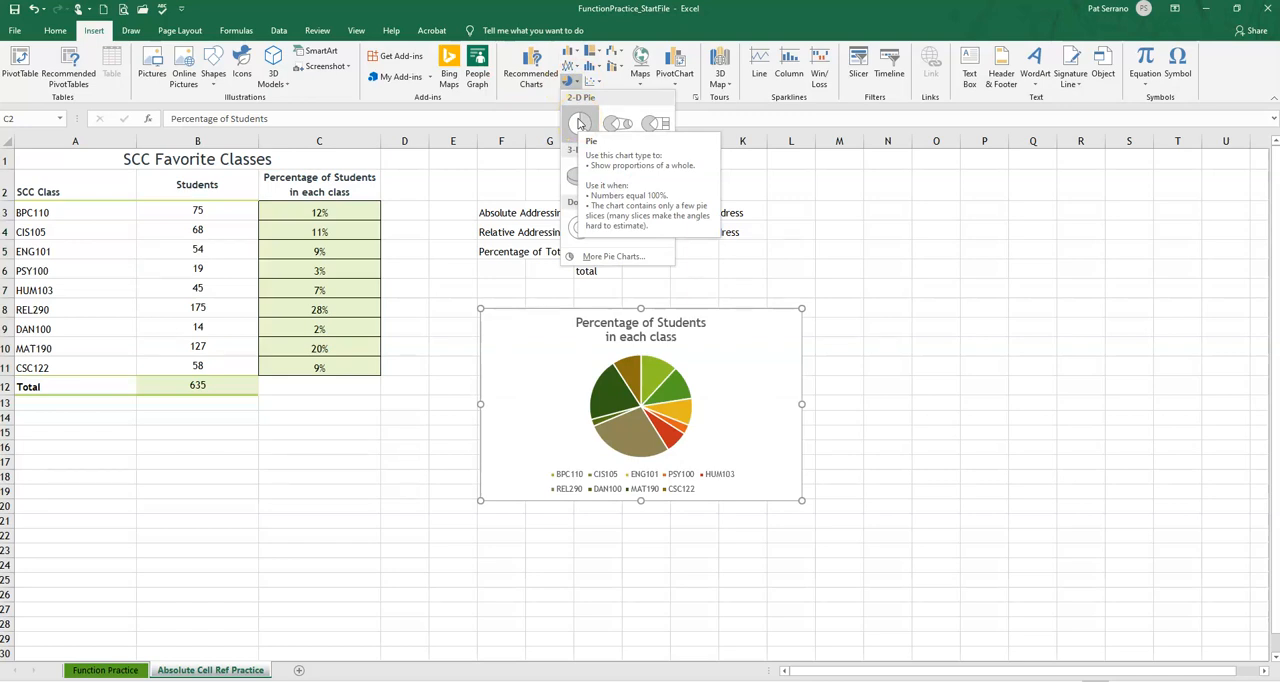
click(578, 122)
click(571, 345)
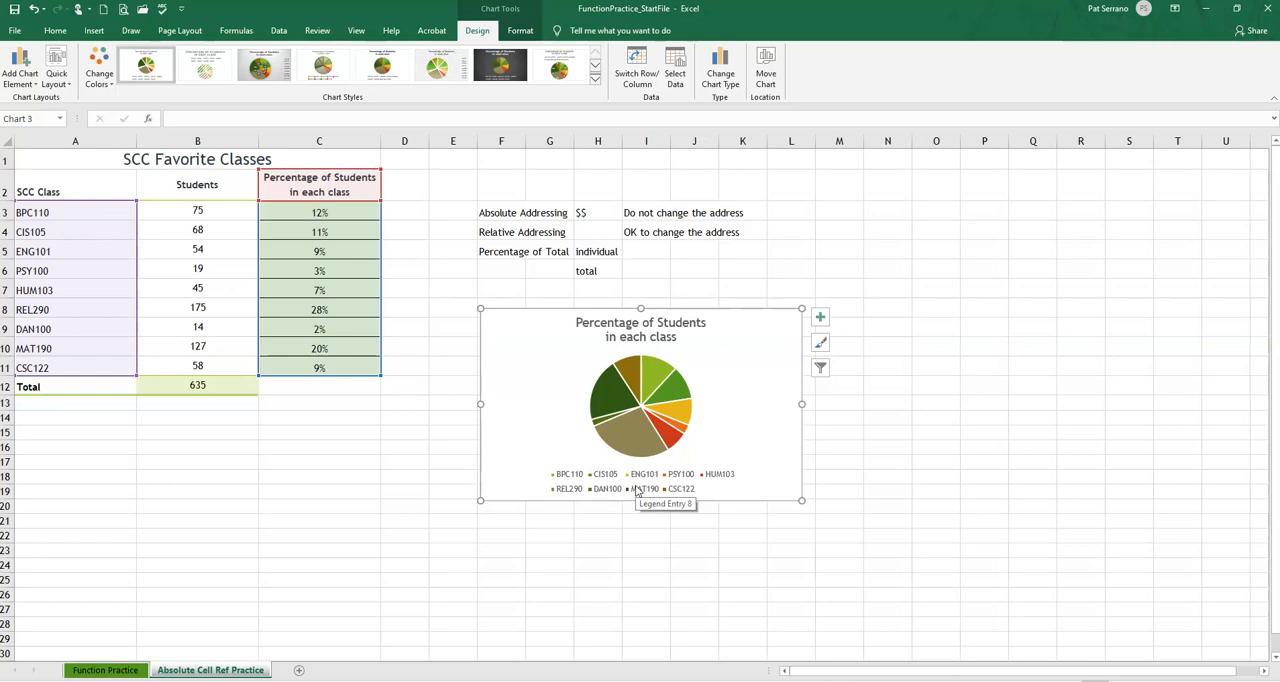
Shorten the pie chart's title to "Percentage of Students"
click(657, 331)
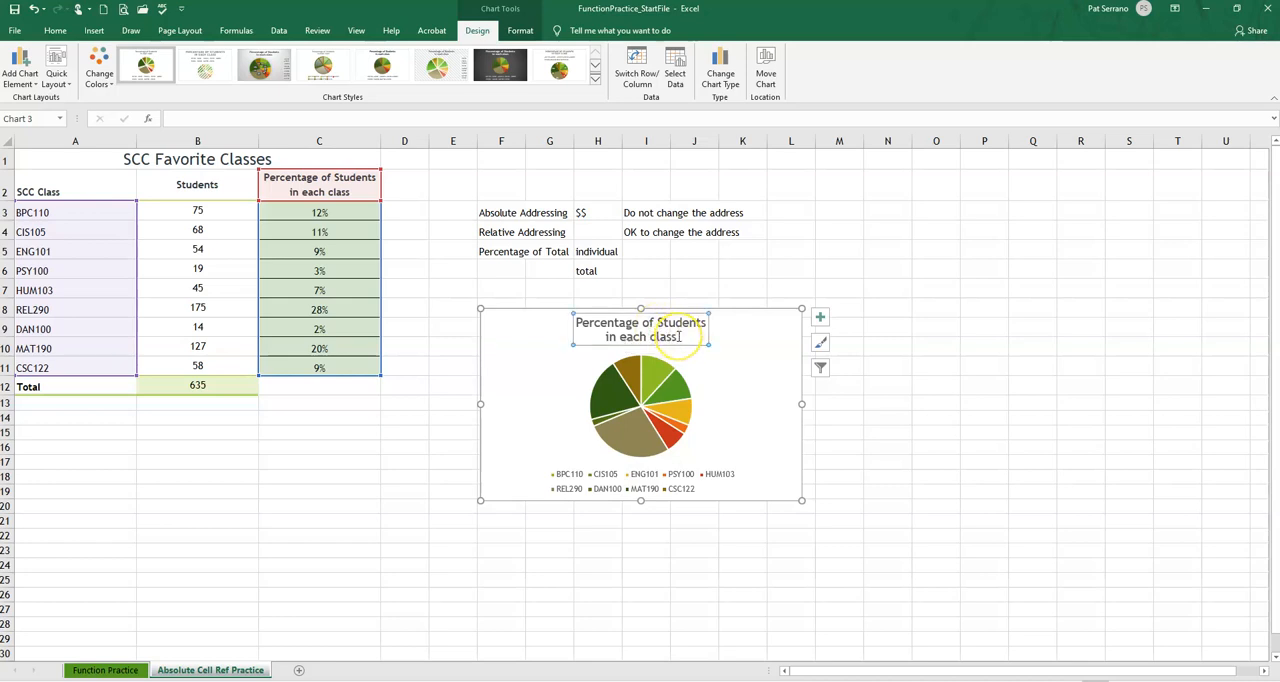
click(679, 336)
key(BackSpace)
key(BackSpace)
key(BackSpace)
key(BackSpace)
key(BackSpace)
key(BackSpace)
key(BackSpace)
key(BackSpace)
key(BackSpace)
key(BackSpace)
key(BackSpace)
key(BackSpace)
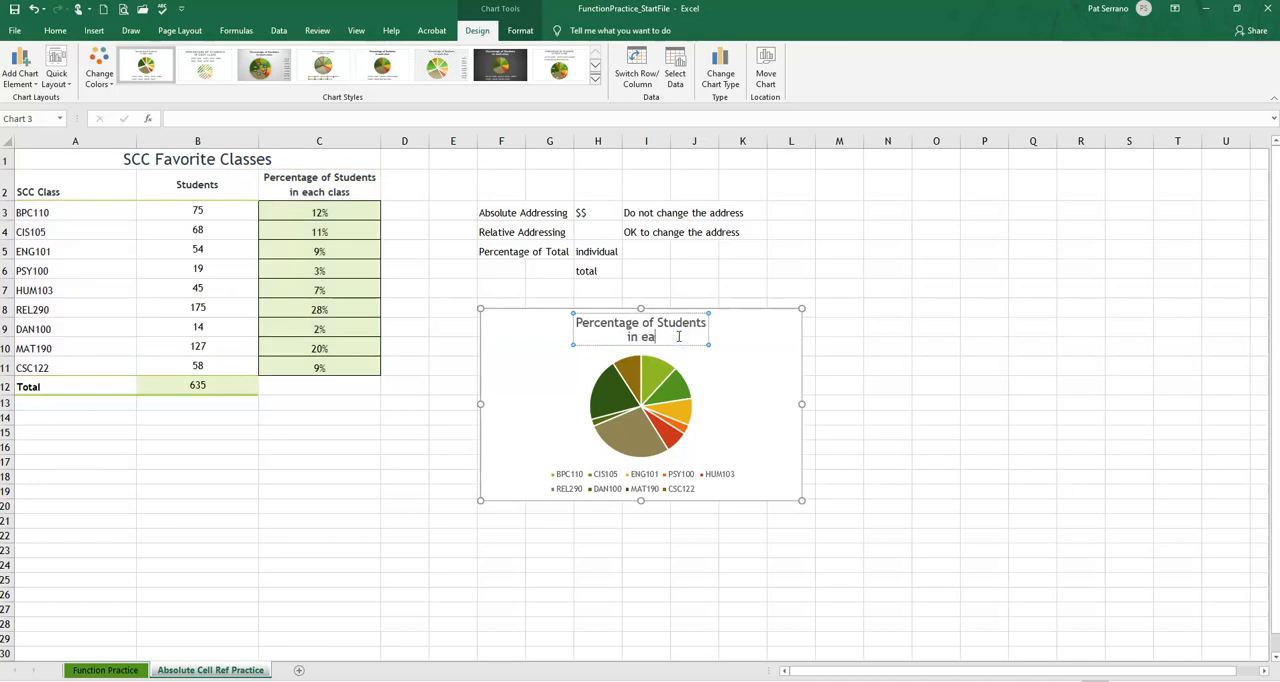
key(BackSpace)
key(BackSpace)
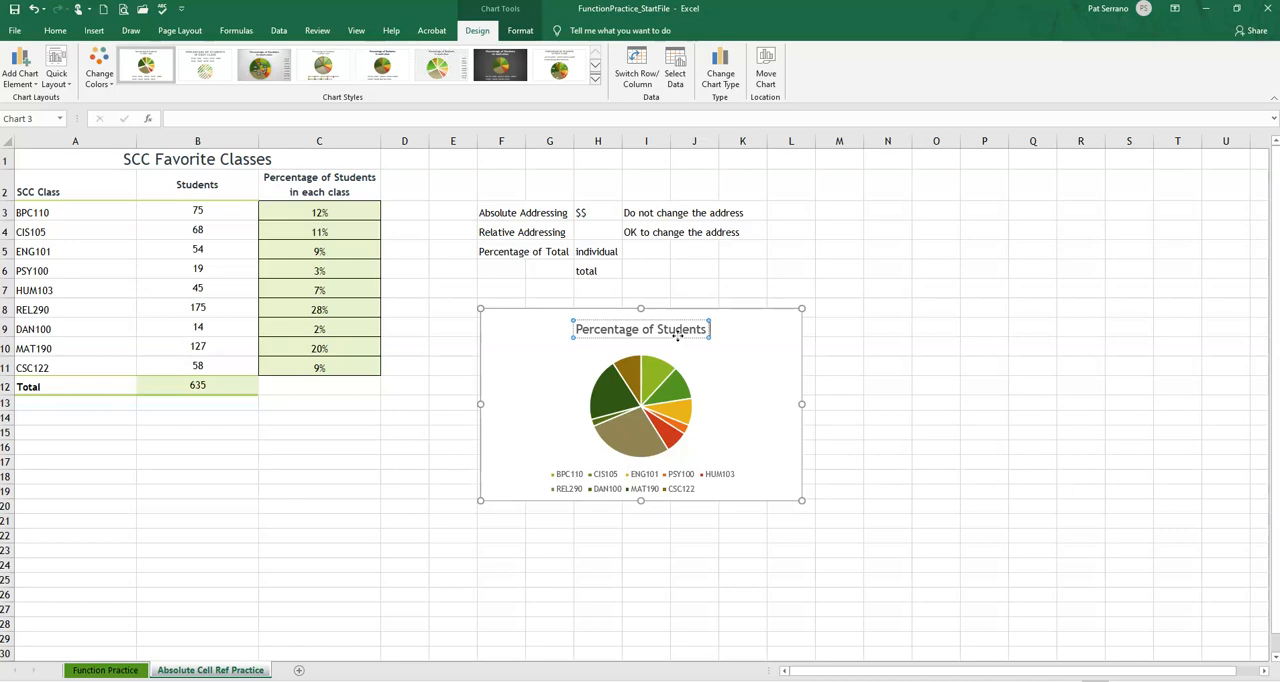
key(Return)
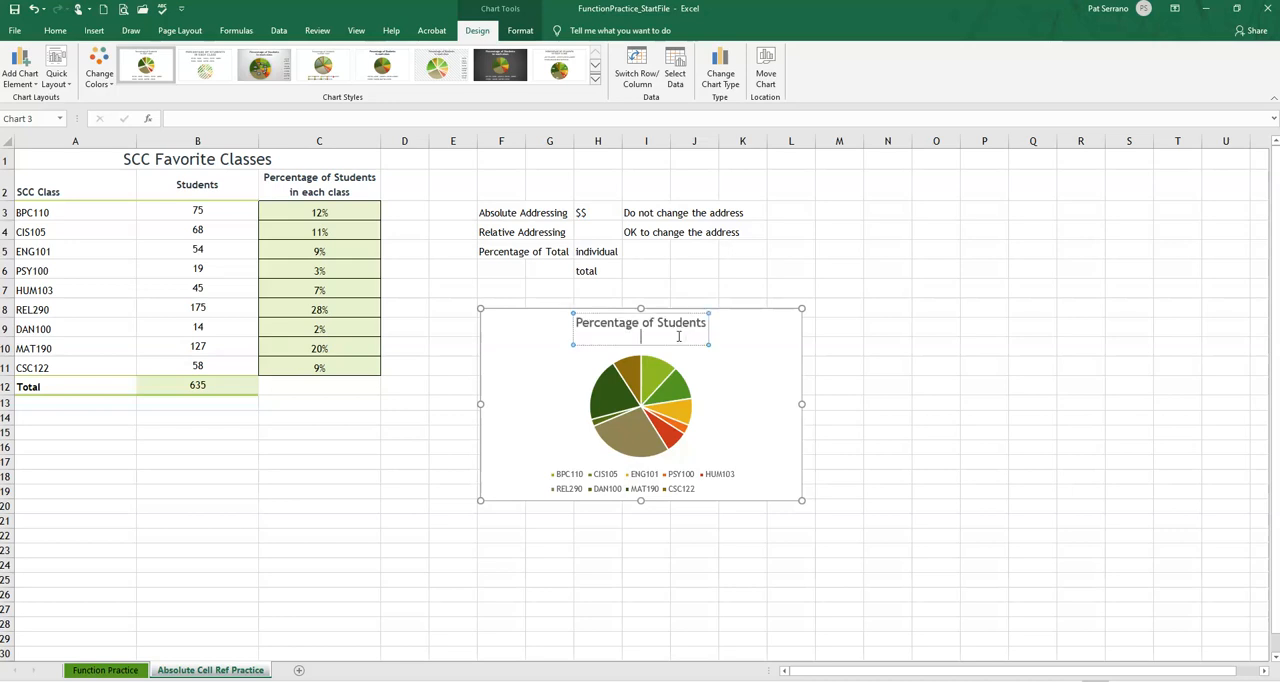
key(BackSpace)
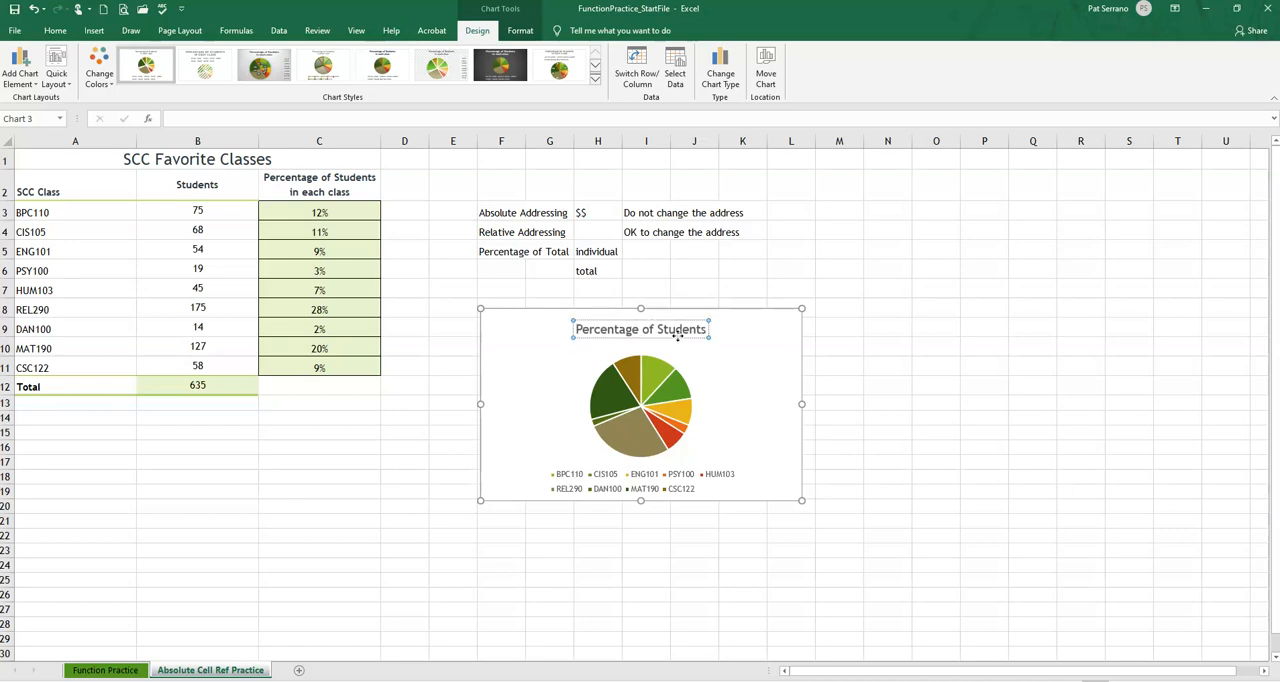
click(740, 330)
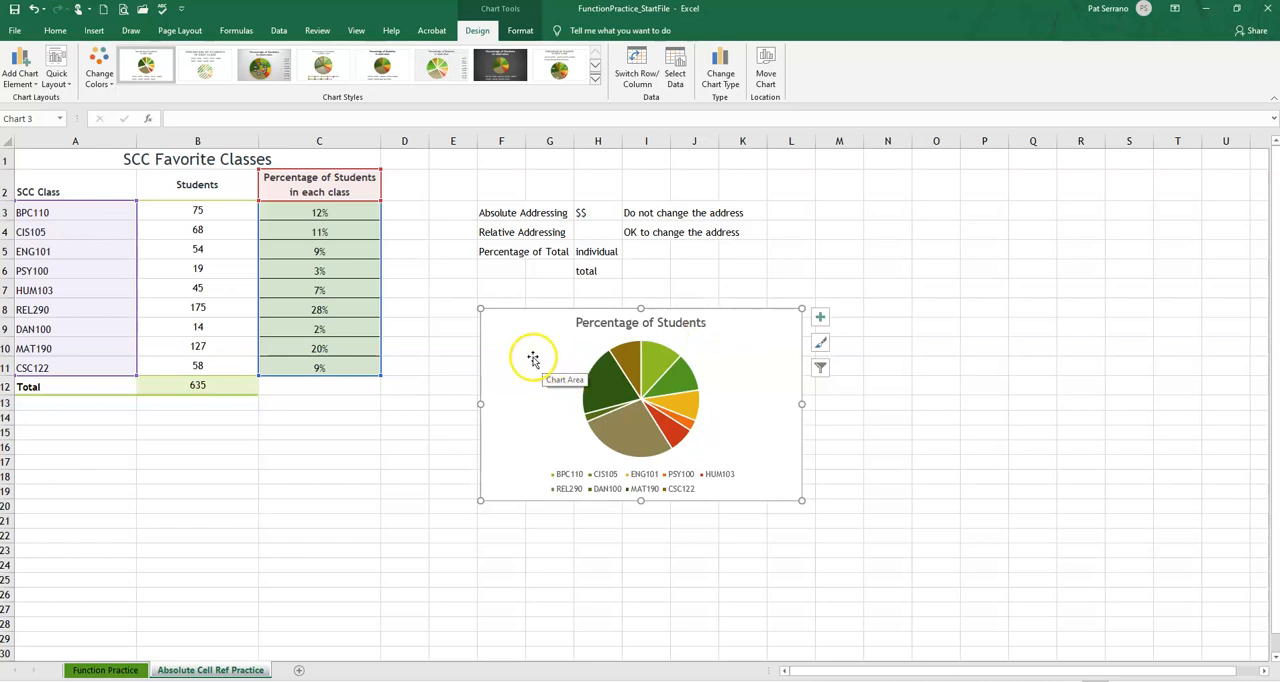
Apply the chart style with percentage labels on the slices and a shaded background, and move the chart below the table, starting at A14
click(596, 85)
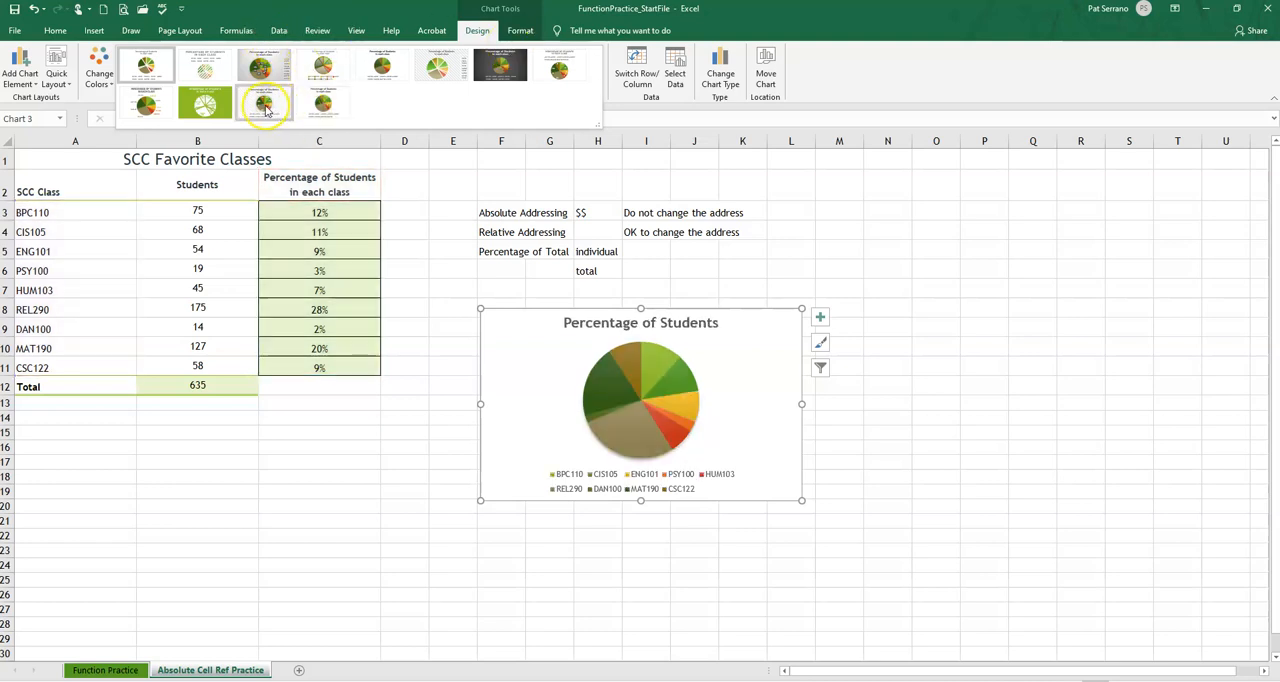
click(265, 110)
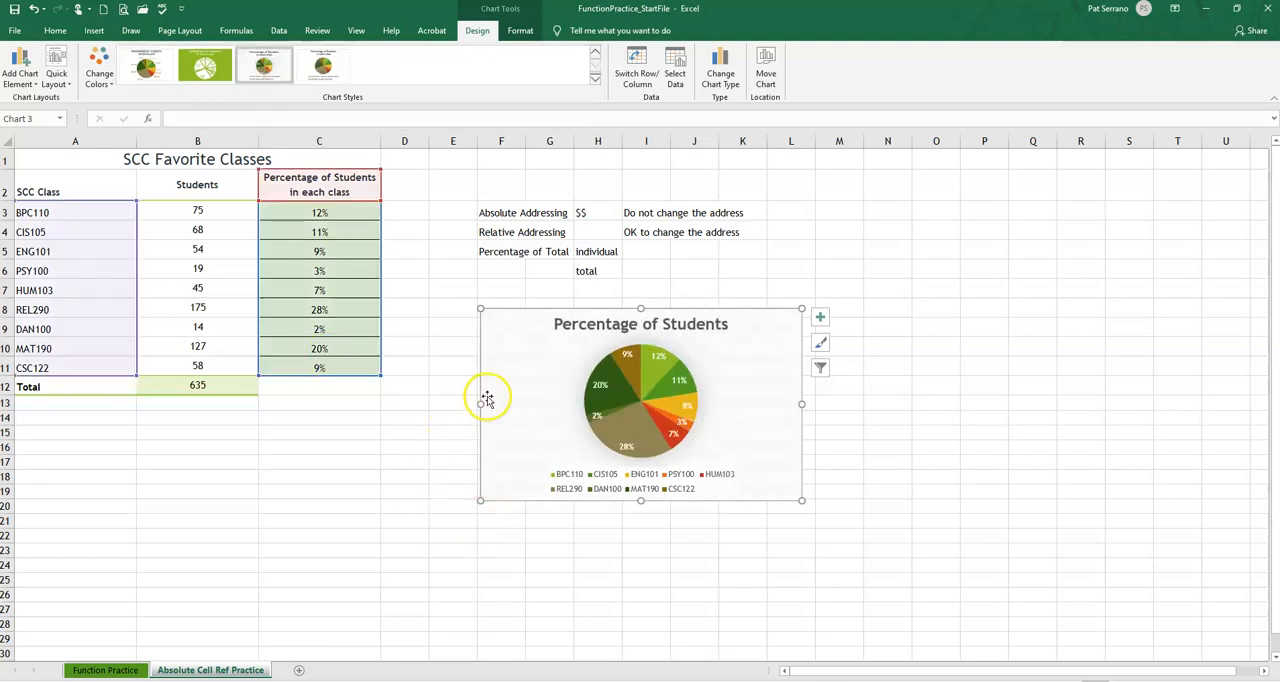
click(533, 340)
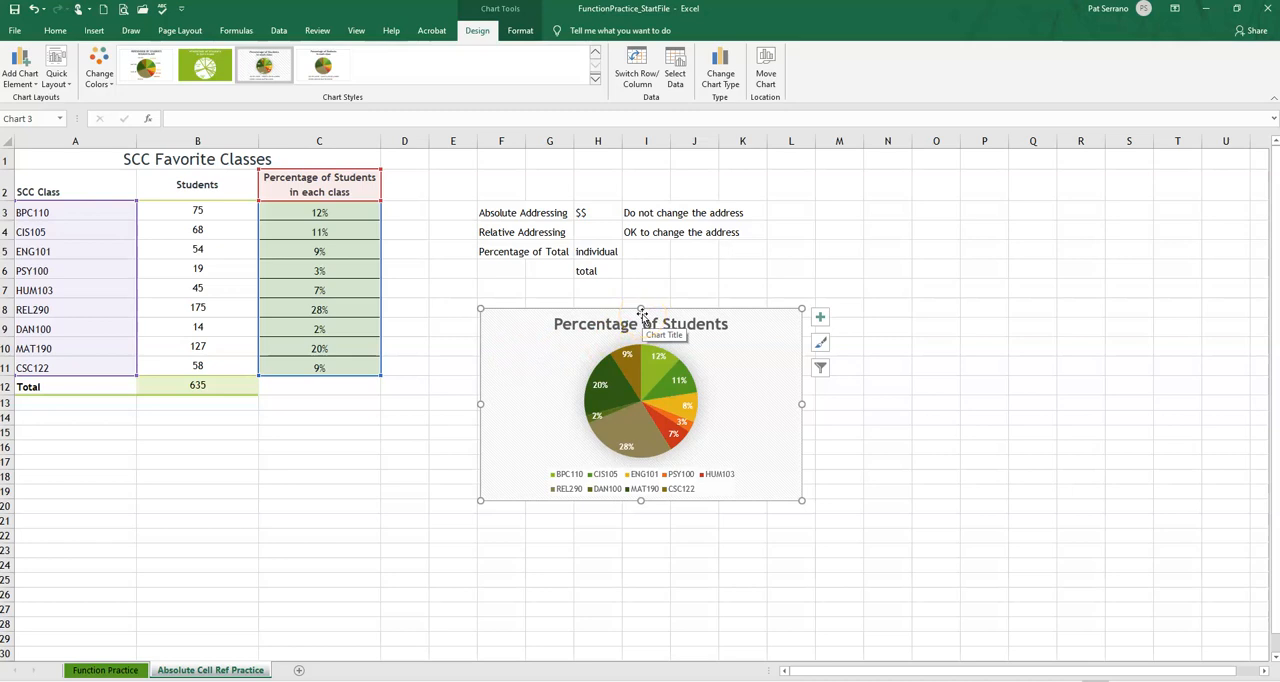
drag(548, 309, 82, 411)
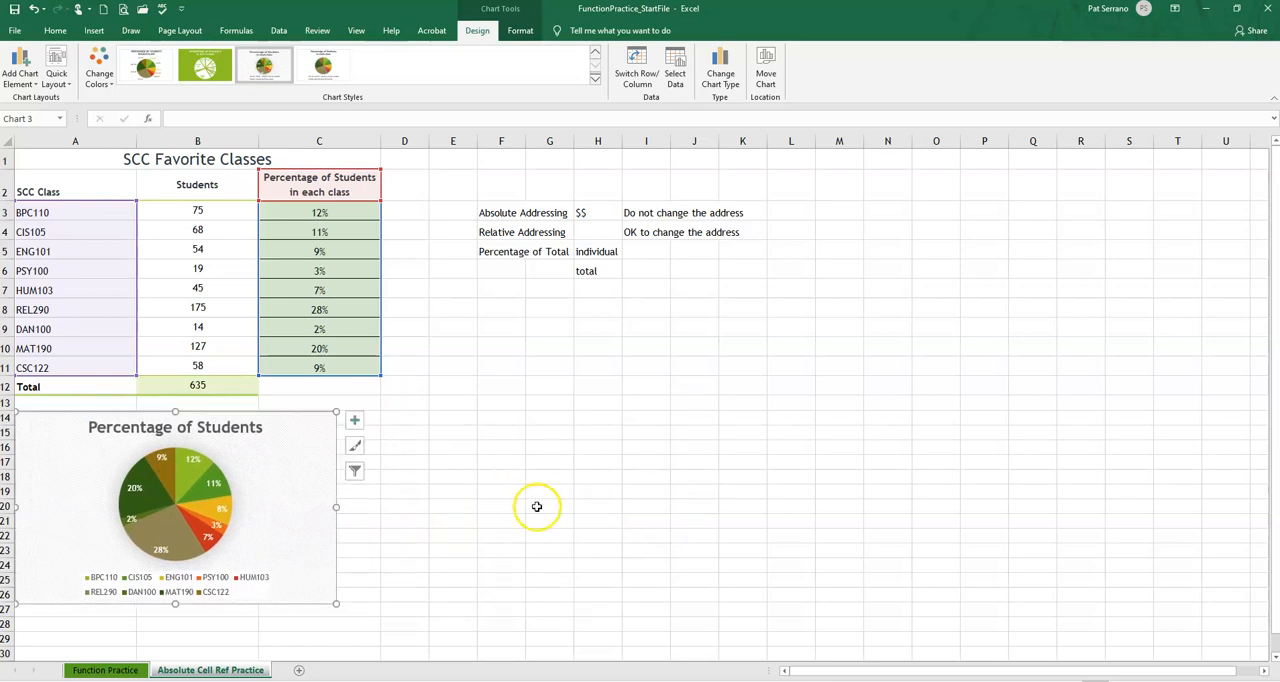
click(518, 543)
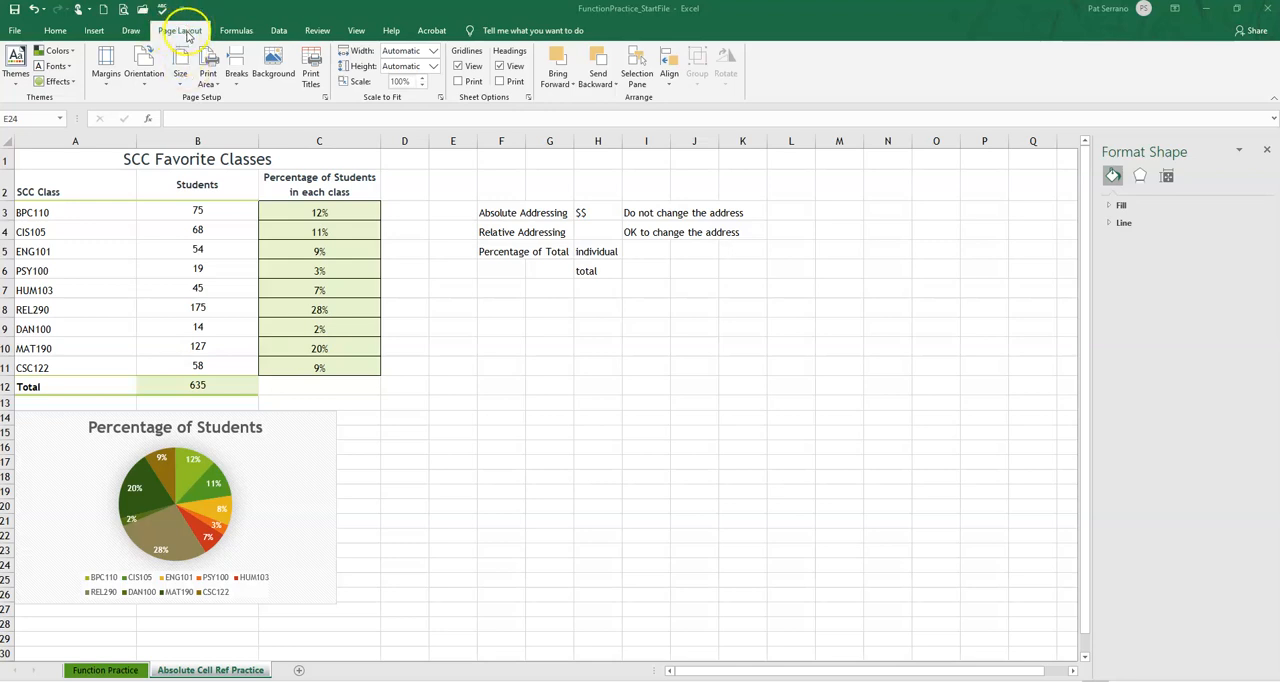
Try to set the page orientation to landscape while the pie chart is selected
click(394, 472)
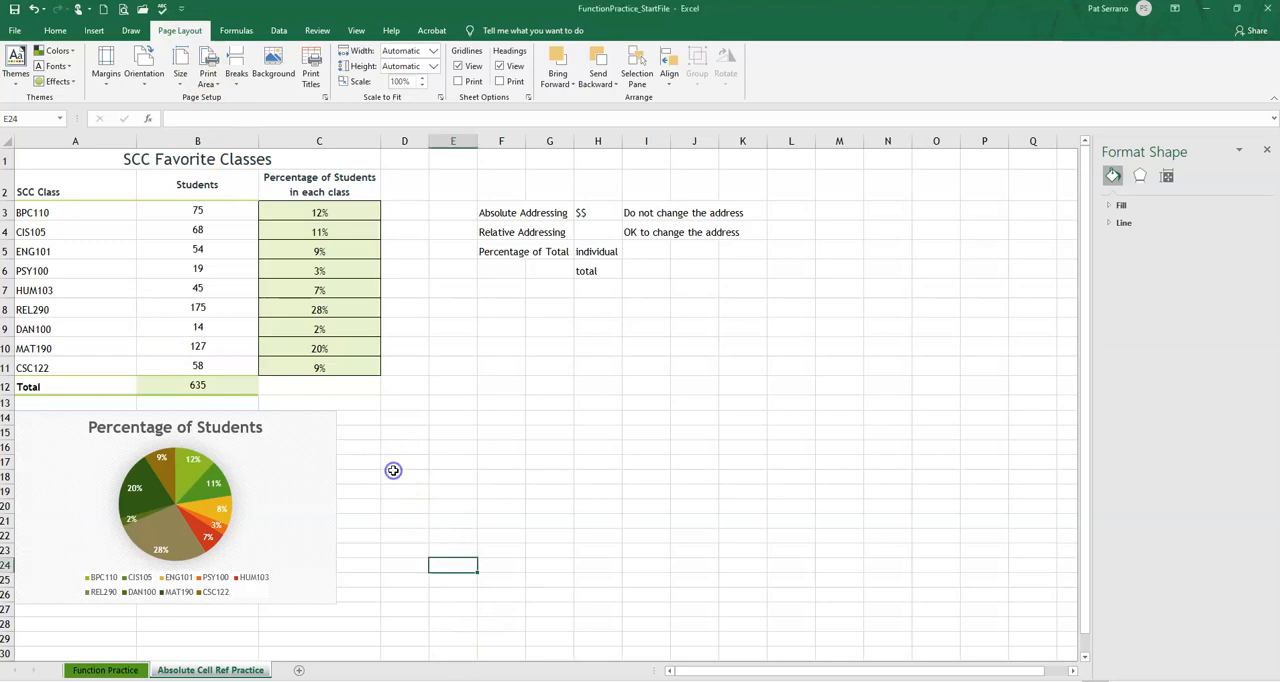
click(272, 462)
click(266, 460)
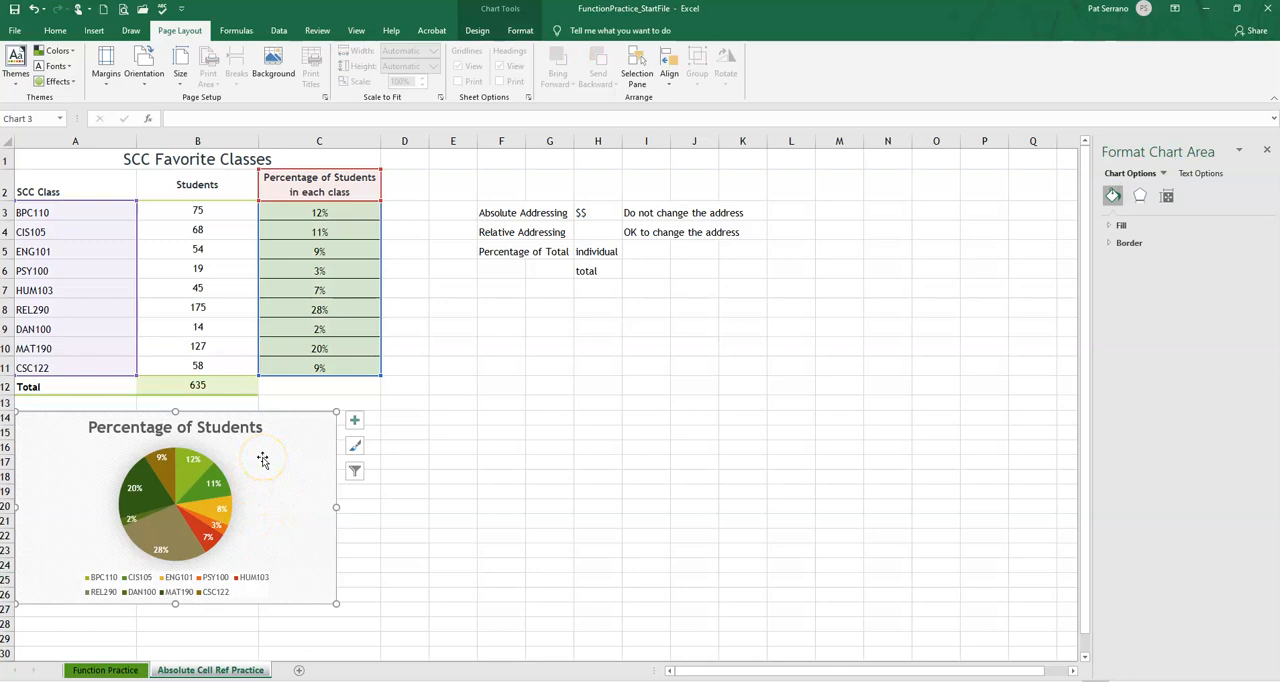
click(143, 72)
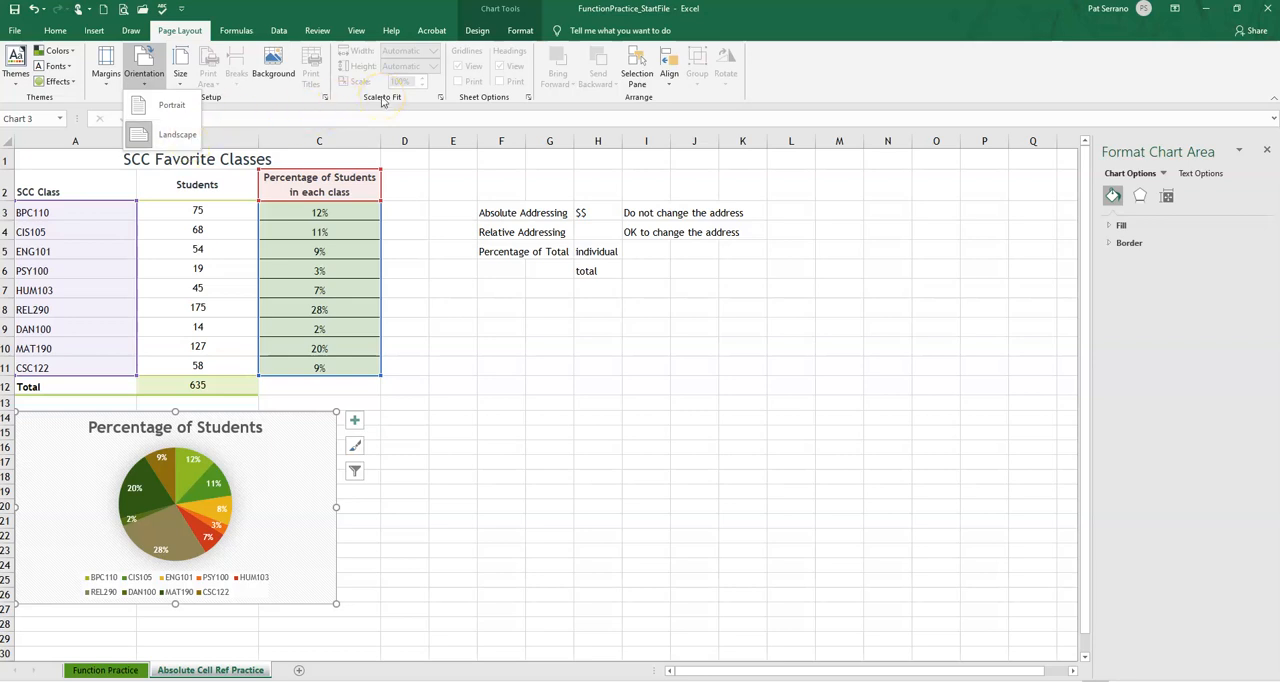
click(178, 134)
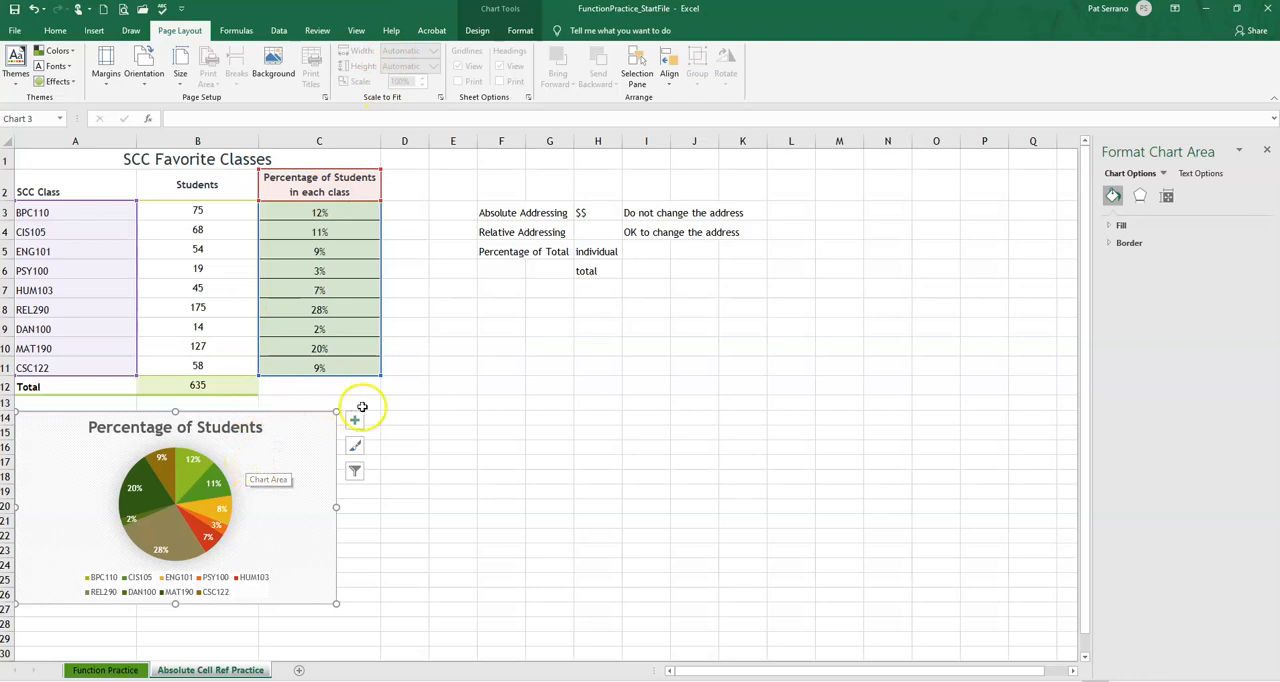
Scale the worksheet to fit 1 page wide by 1 page tall for printing
click(411, 404)
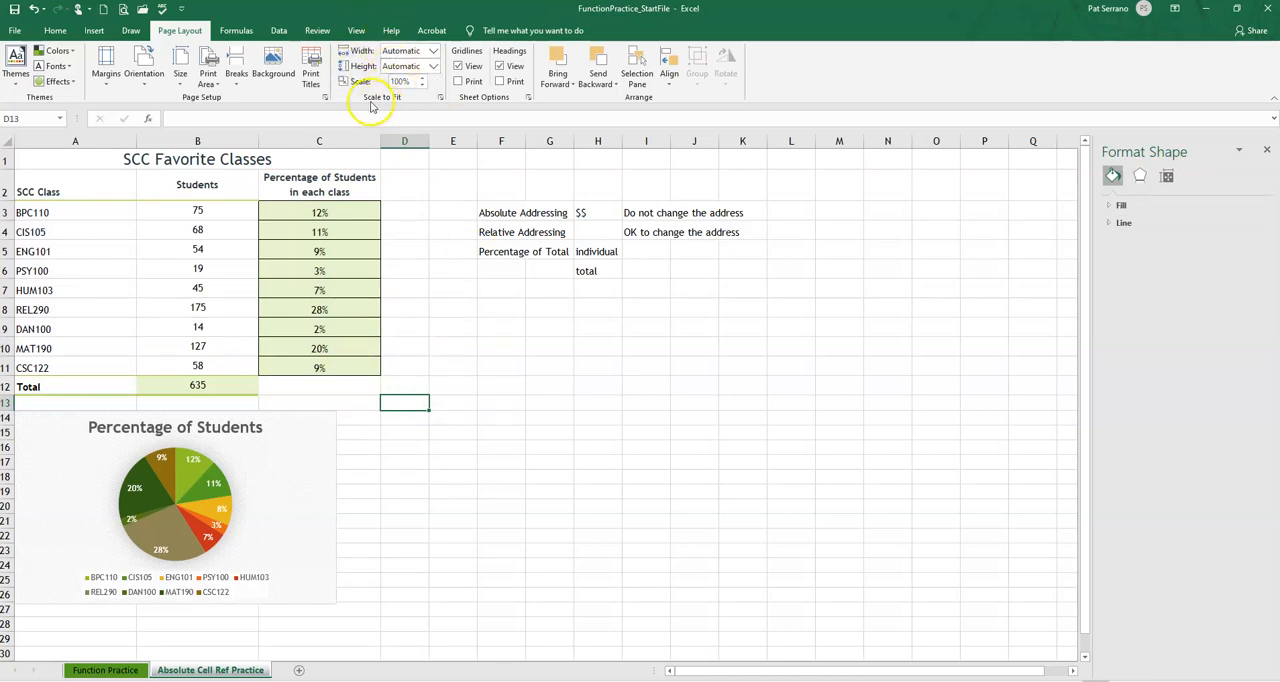
click(432, 52)
click(431, 82)
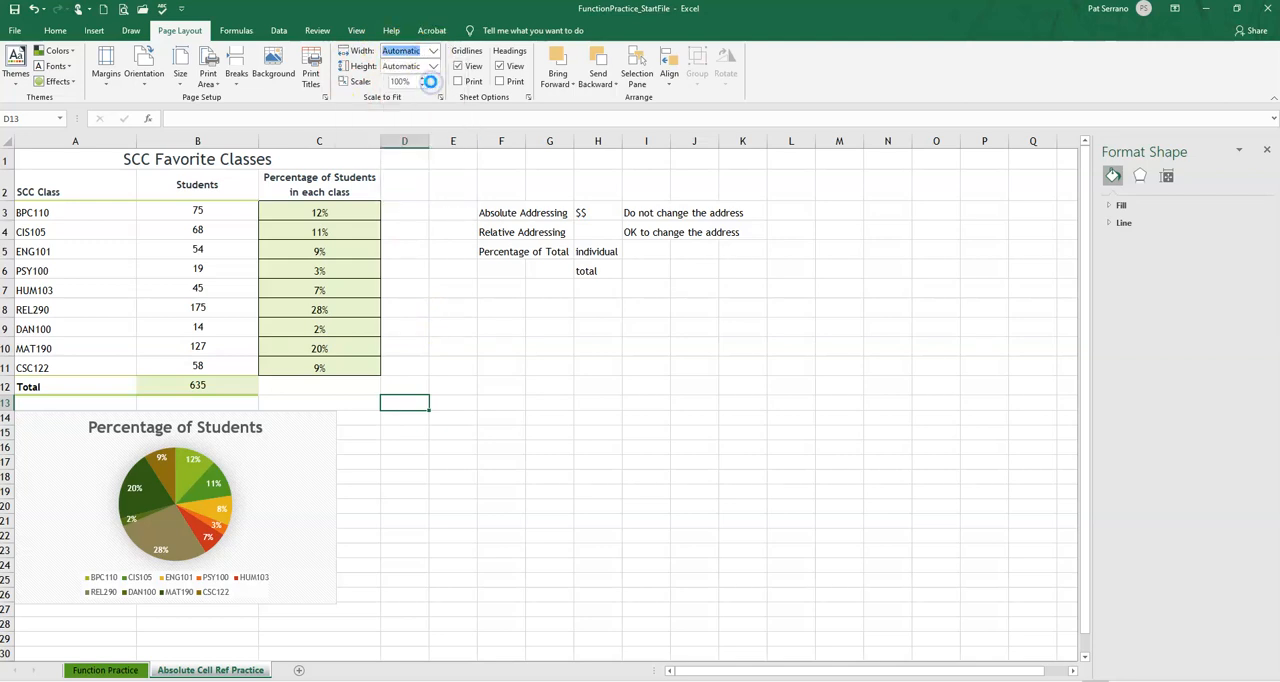
click(434, 68)
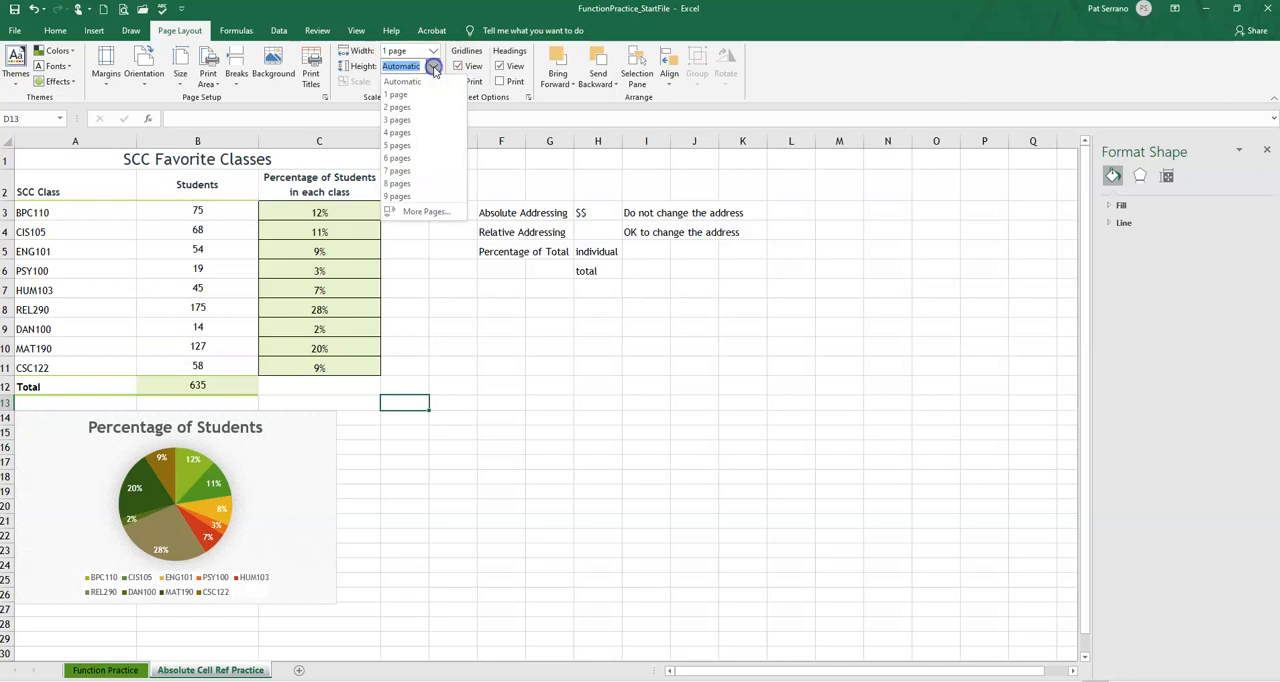
click(427, 89)
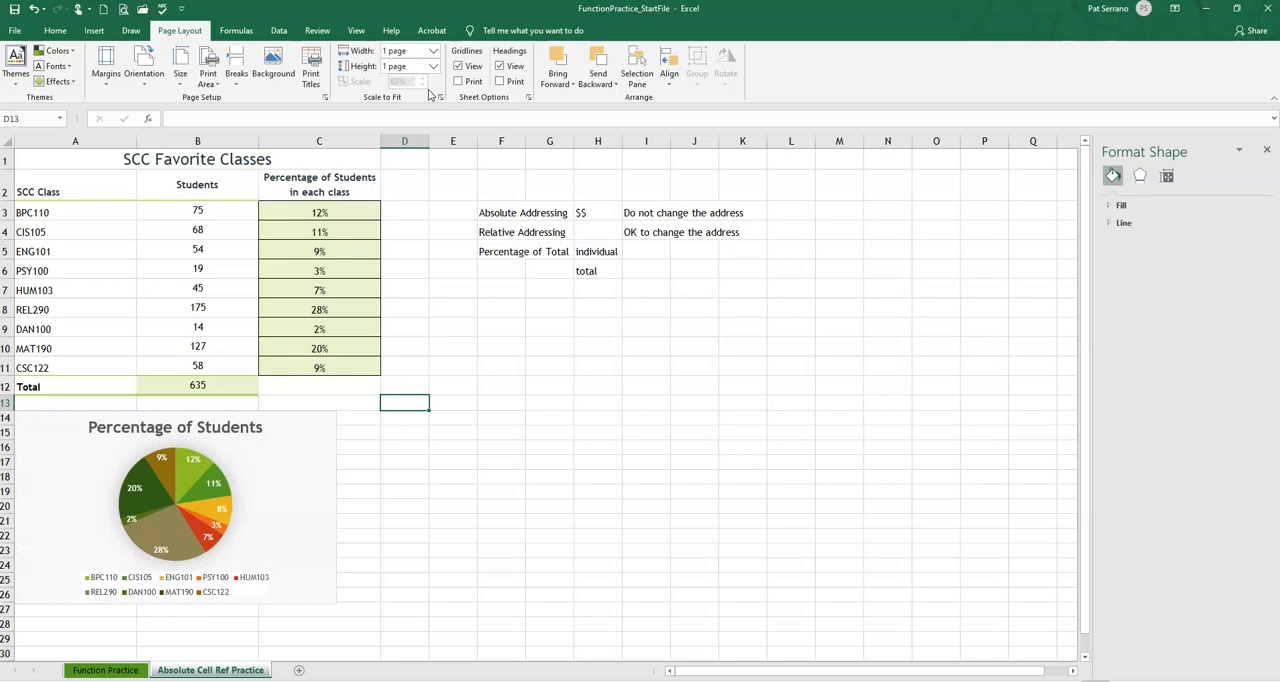
Add a custom footer with the file name code &[File] in its left section
click(326, 98)
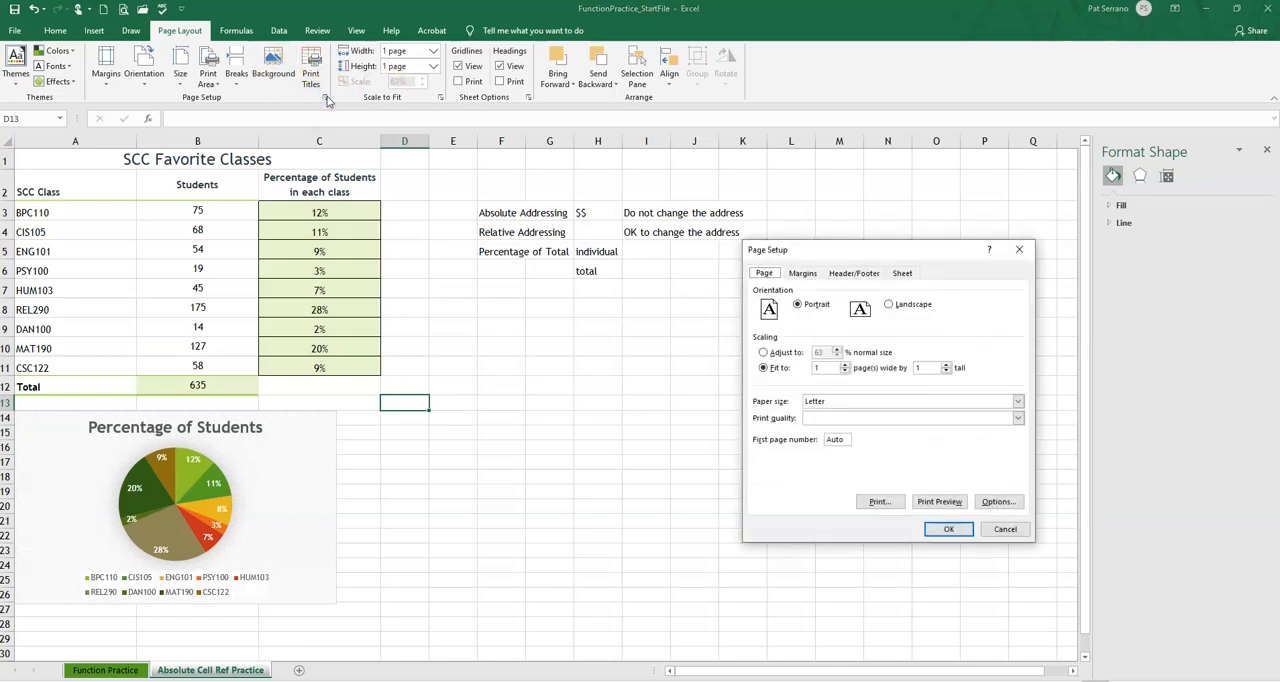
click(863, 273)
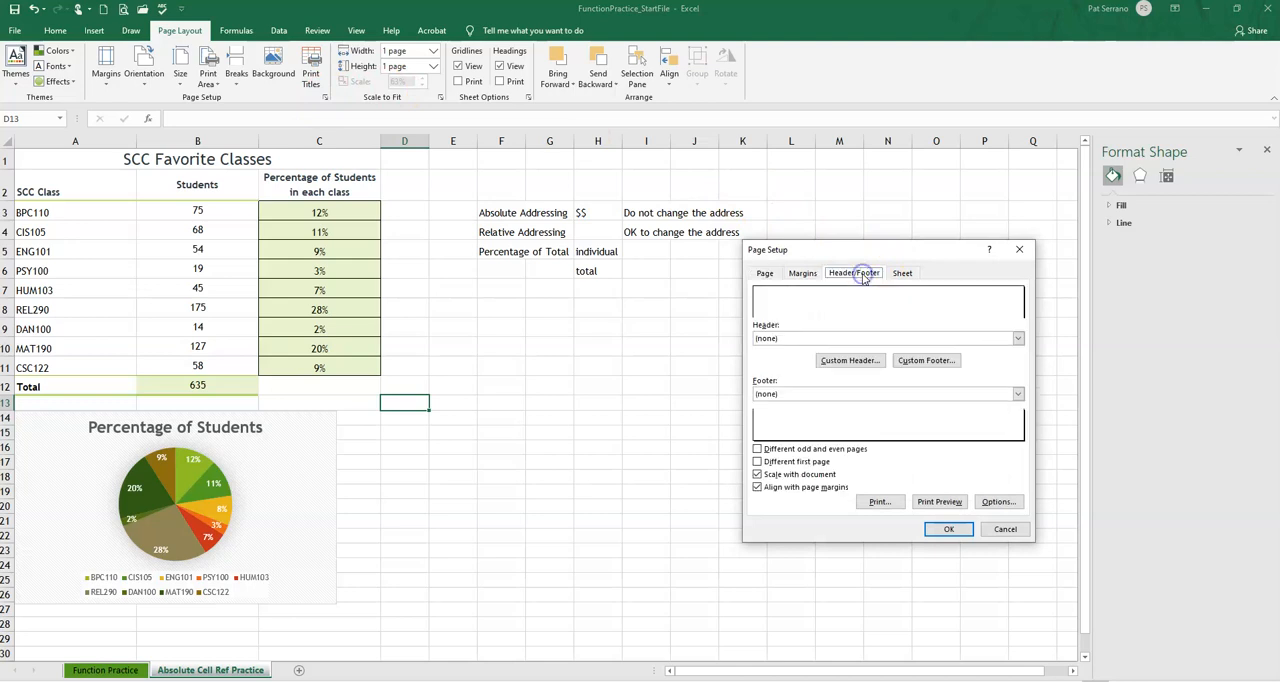
click(933, 366)
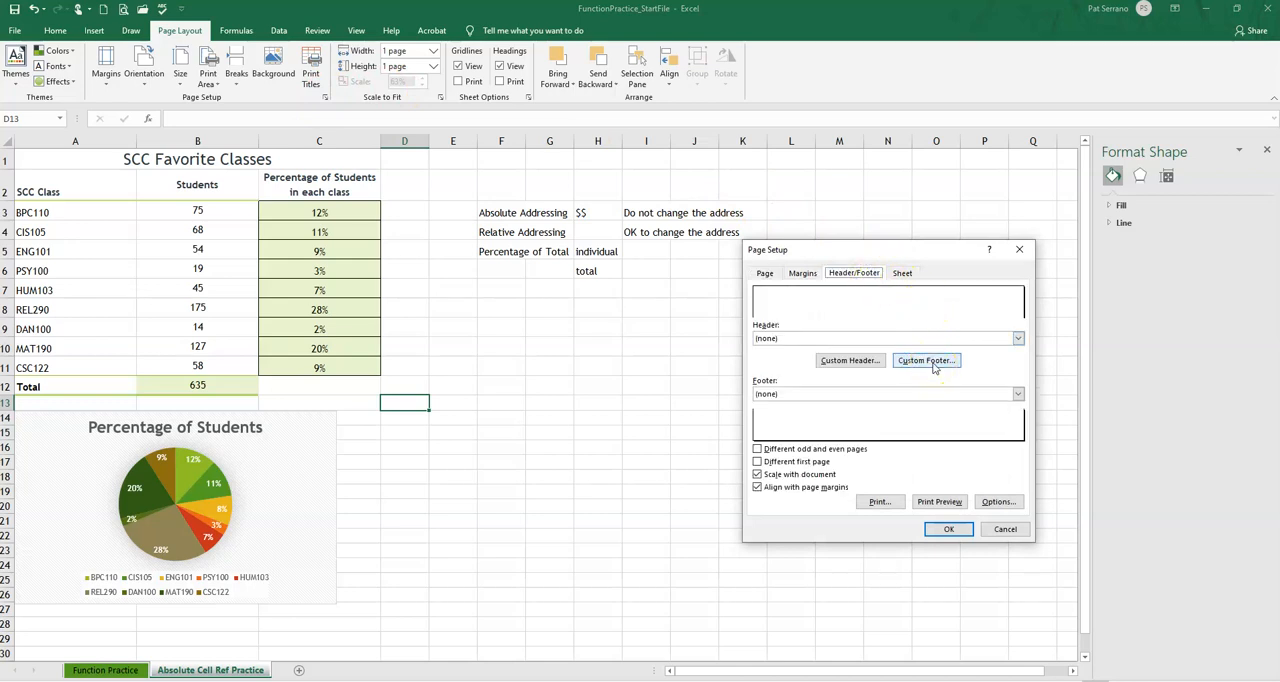
click(933, 366)
click(689, 430)
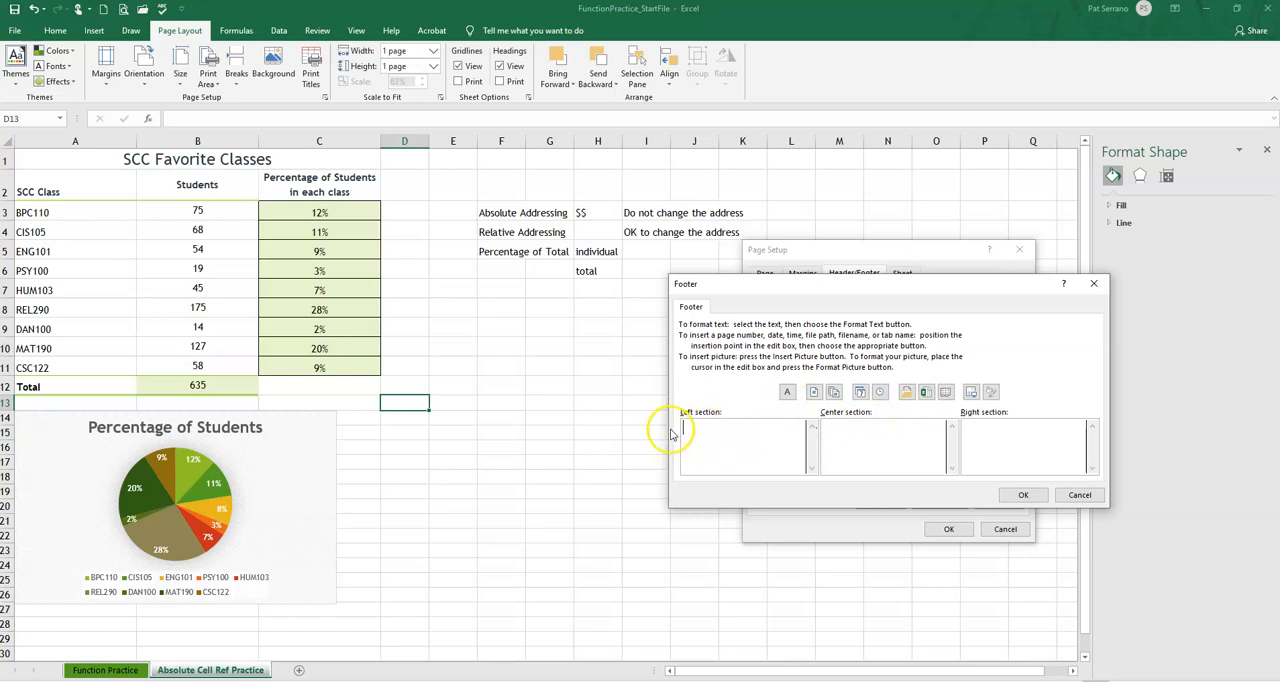
click(926, 393)
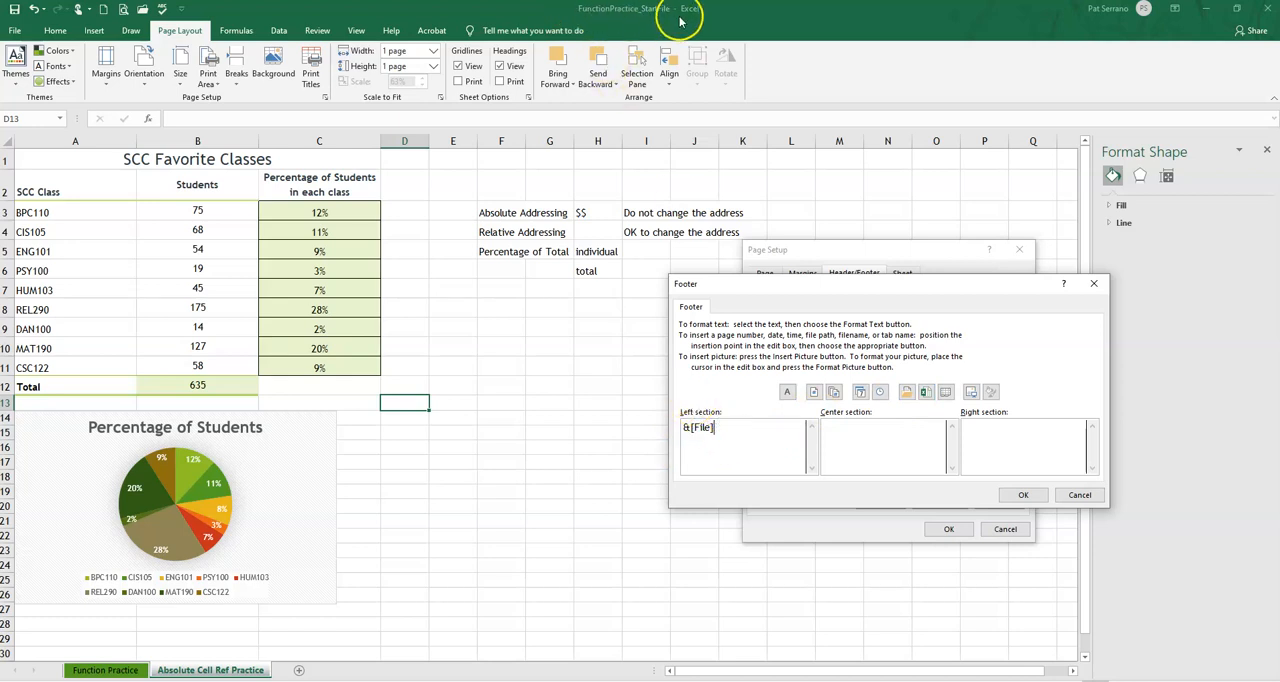
click(1023, 495)
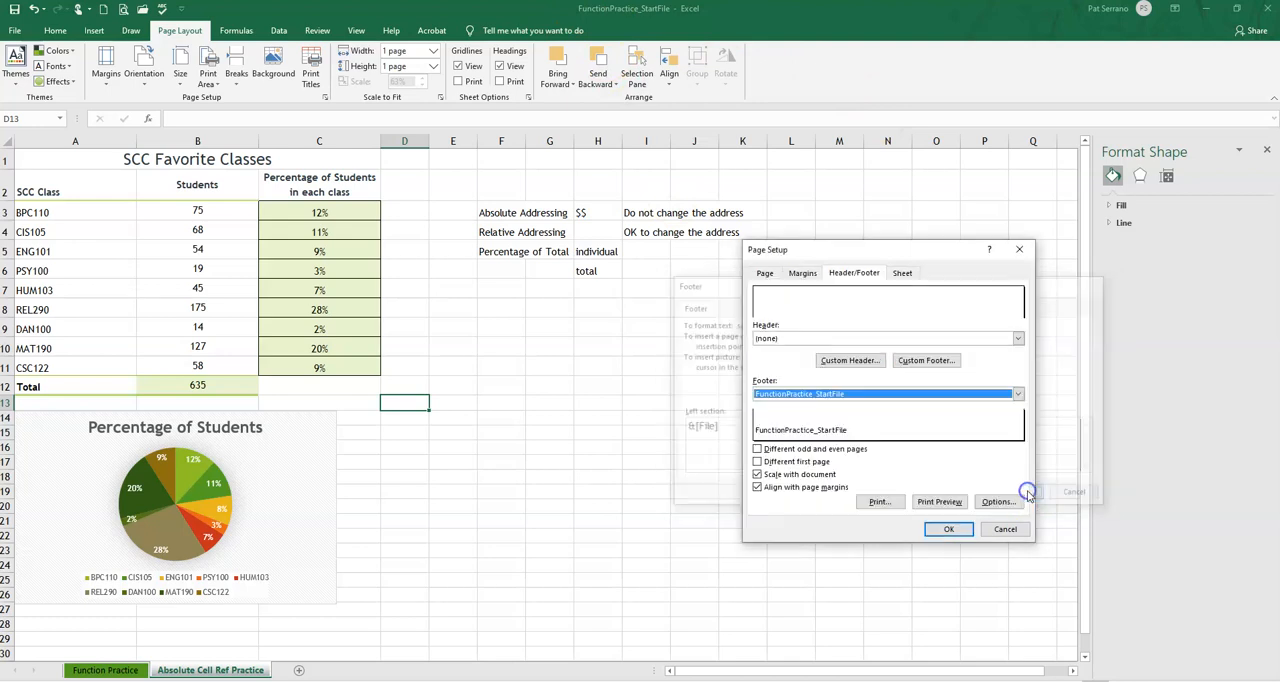
click(945, 532)
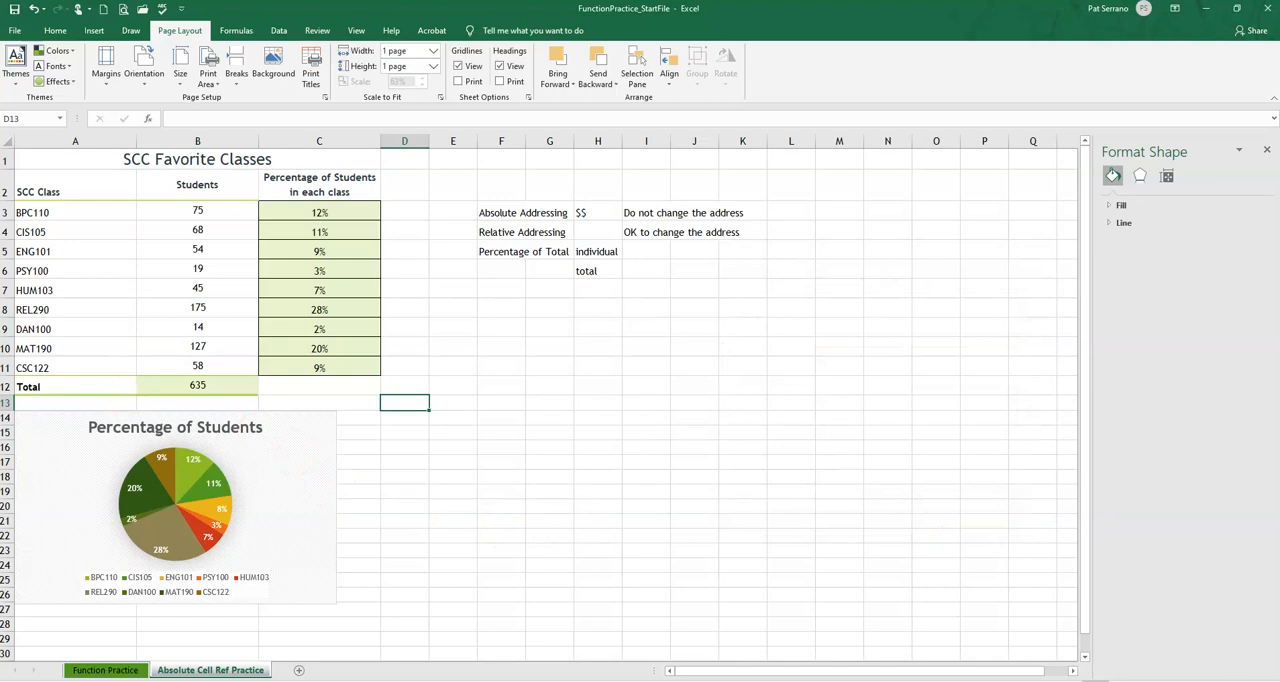
Change the worksheet's print orientation to landscape in the print preview and return to the sheet
click(121, 10)
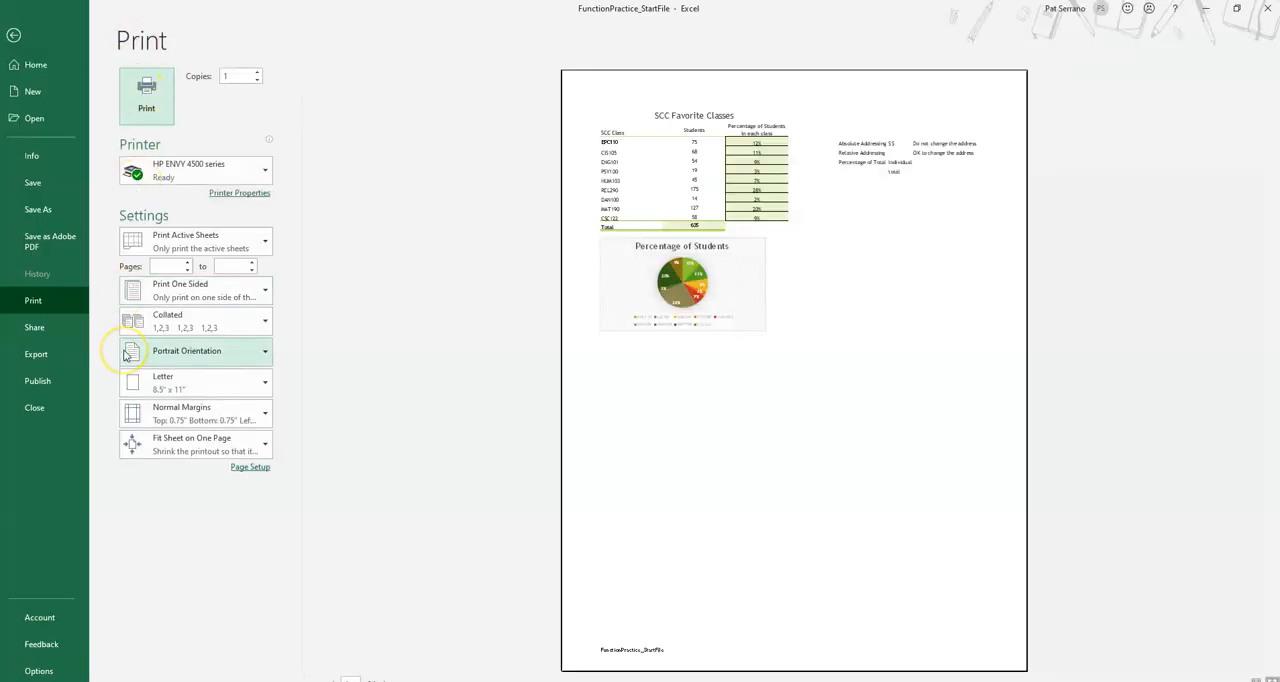
click(163, 357)
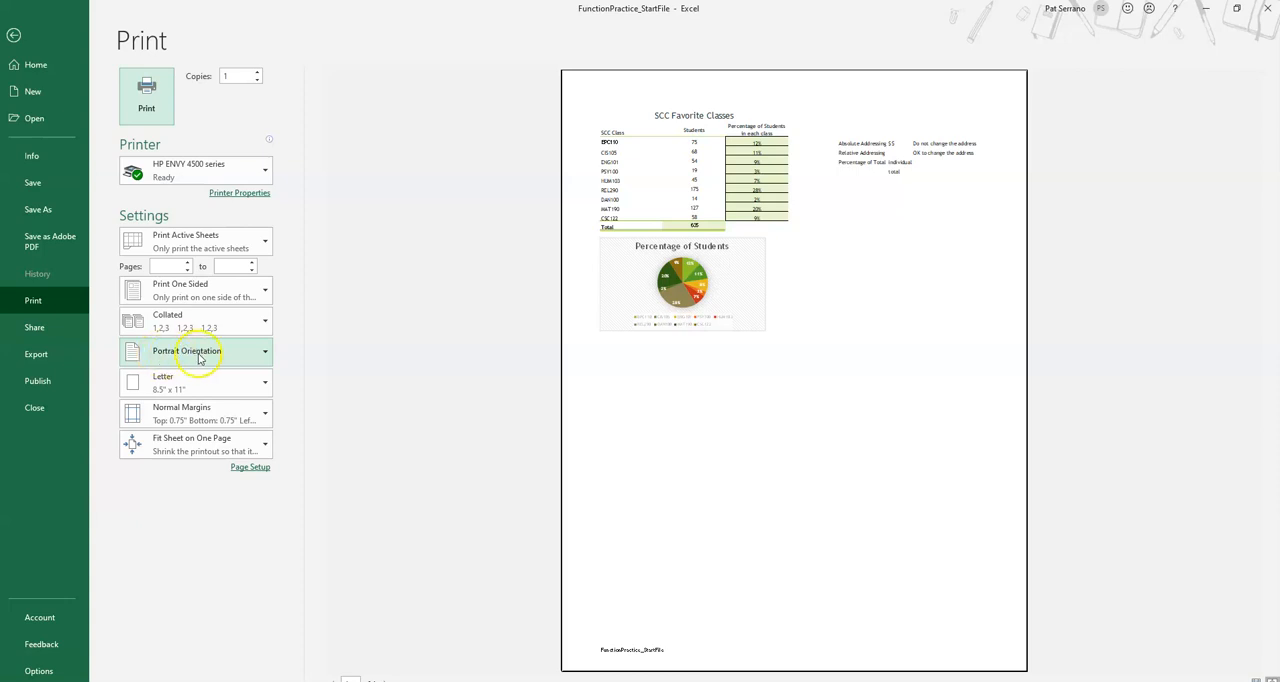
click(200, 356)
click(203, 413)
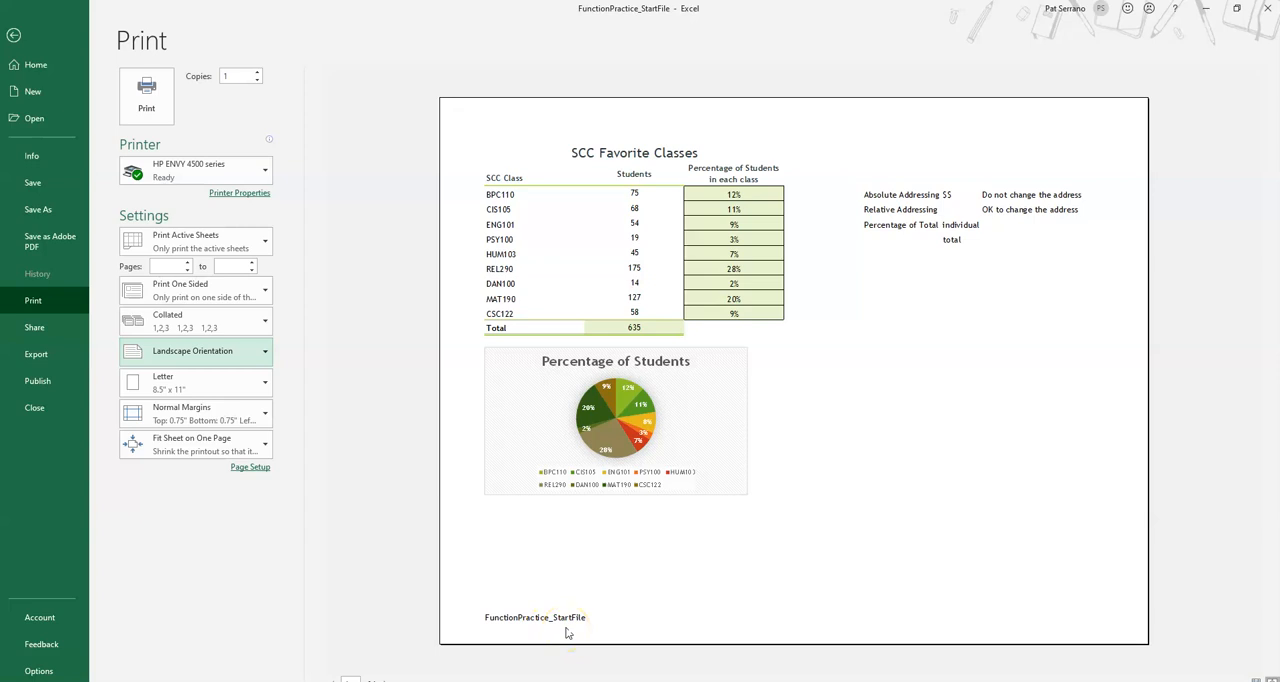
click(13, 36)
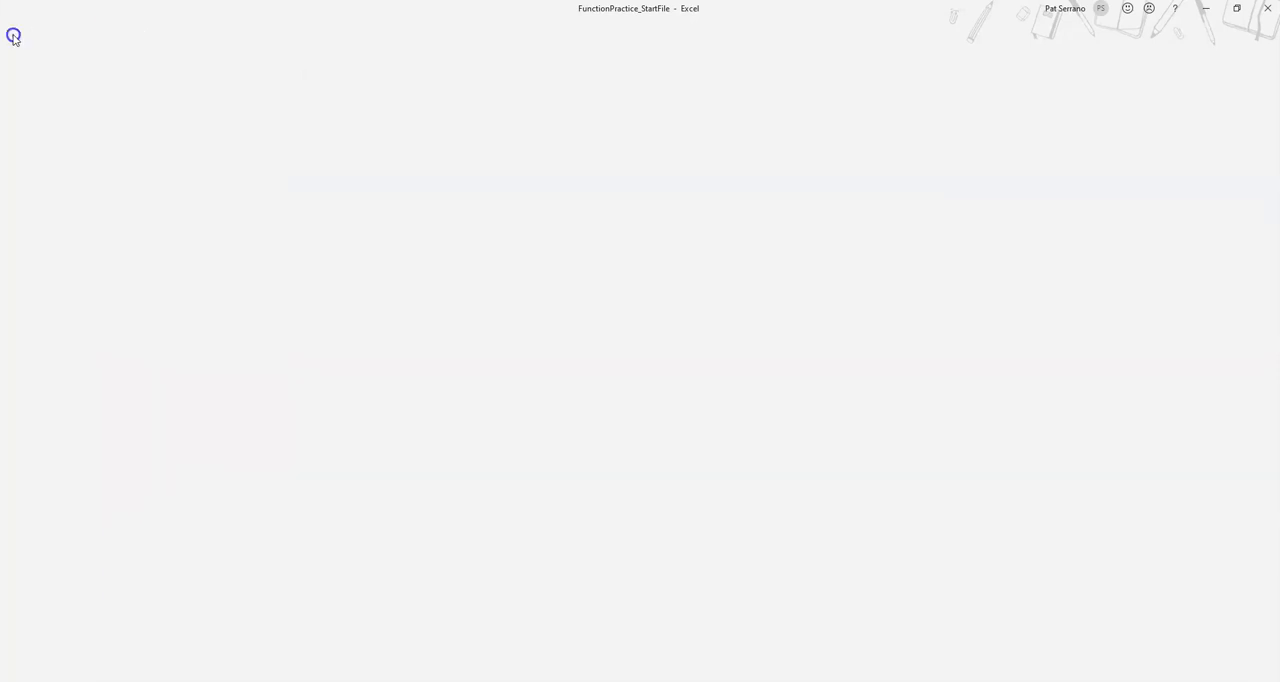